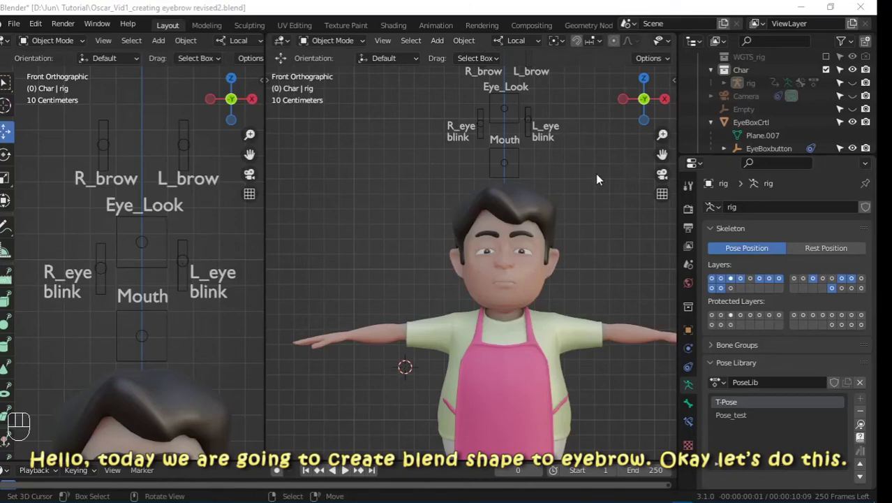
# Step: Unhide the character's rig and select it
pyautogui.moveTo(583, 277); pyautogui.dragTo(512, 245, button='middle')
pyautogui.click(853, 82)
pyautogui.click(512, 245)
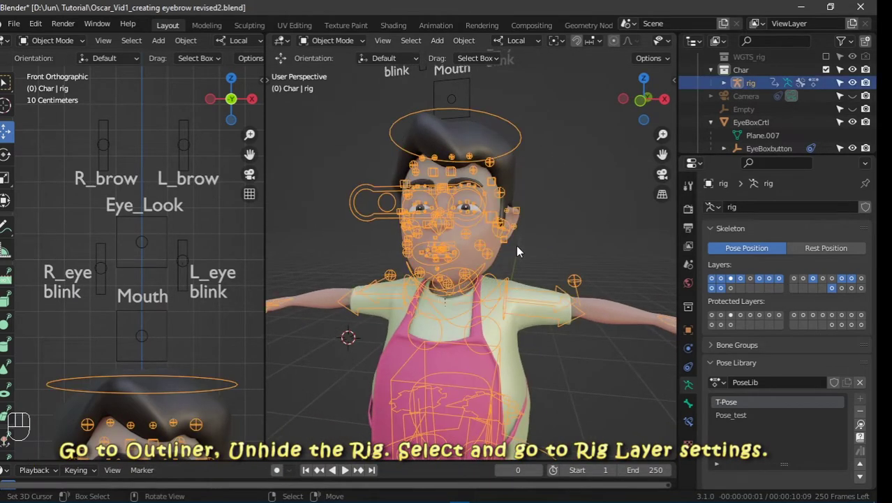
# Step: Hide the rig's Face, Torso, Fingers, arm, leg and Root control layers, keeping only the primary and secondary face layers shown
pyautogui.click(670, 81)
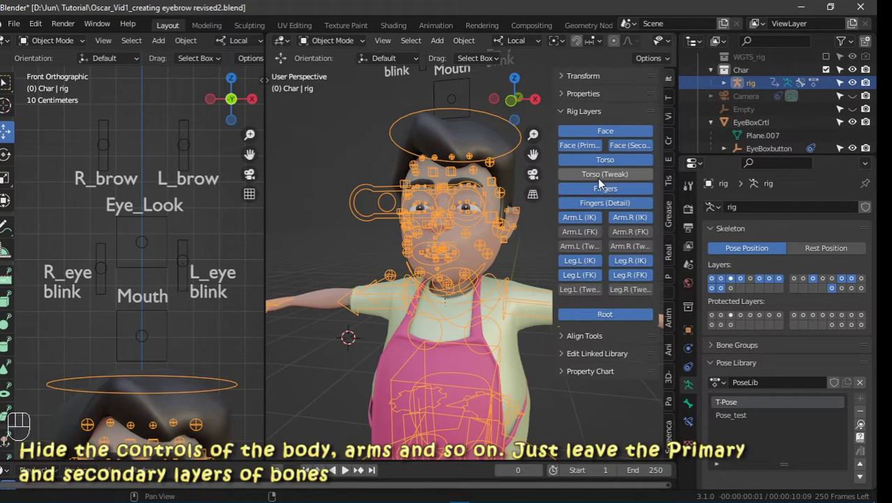
pyautogui.click(597, 131)
pyautogui.click(597, 160)
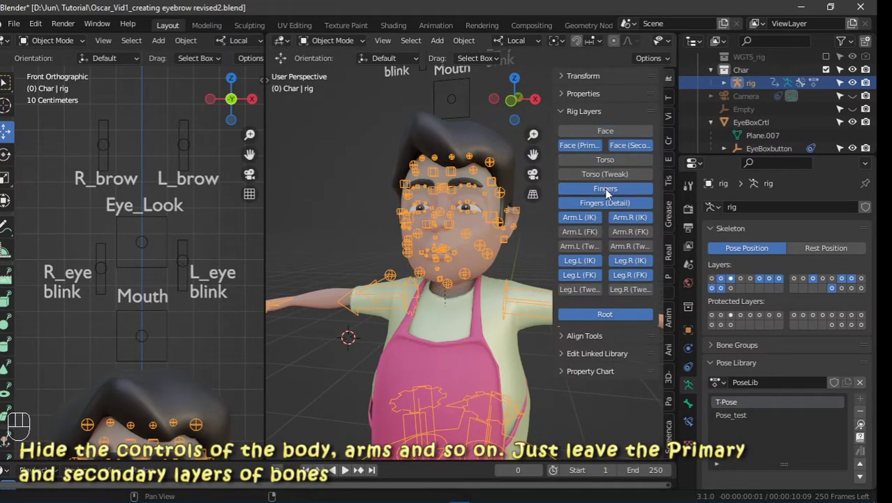
pyautogui.click(604, 189)
pyautogui.click(598, 205)
pyautogui.click(583, 217)
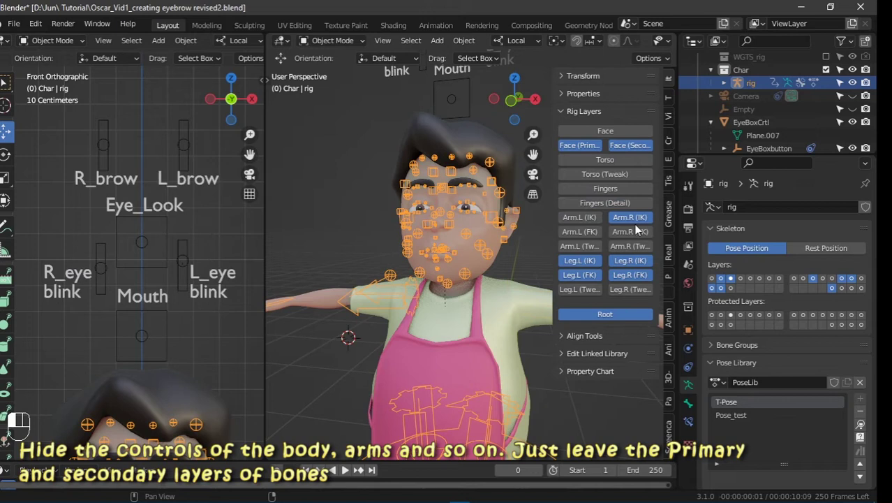
pyautogui.click(605, 313)
pyautogui.click(585, 264)
pyautogui.click(629, 260)
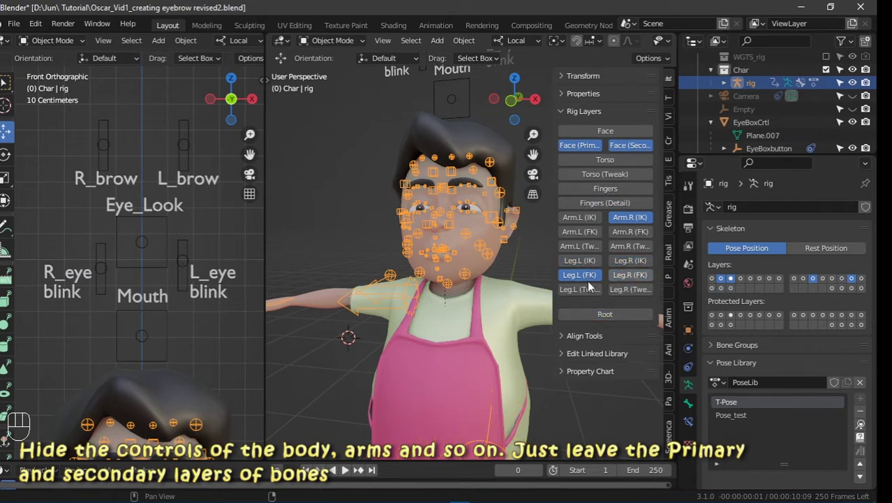
pyautogui.click(636, 275)
pyautogui.click(631, 216)
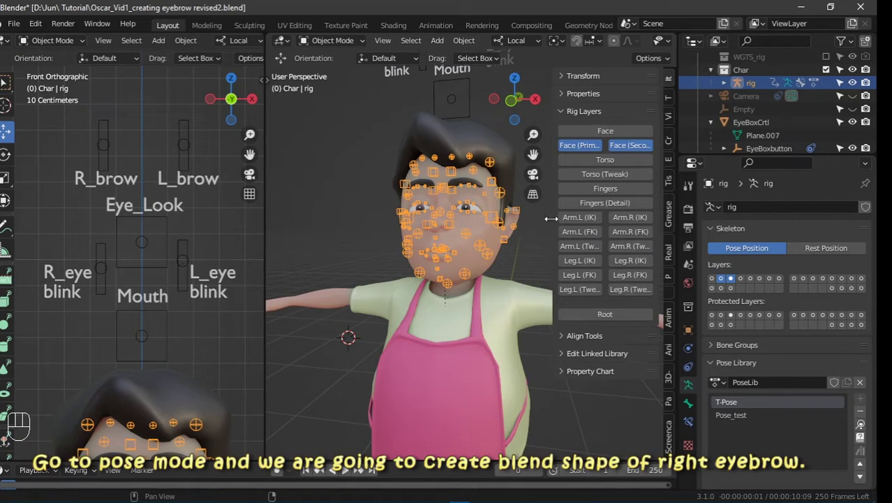
pyautogui.moveTo(551, 219); pyautogui.dragTo(649, 219)
# Step: In Pose Mode, move the right eyebrow bone brow.B.R.002 straight up in the front view to arch the brow
pyautogui.click(332, 41)
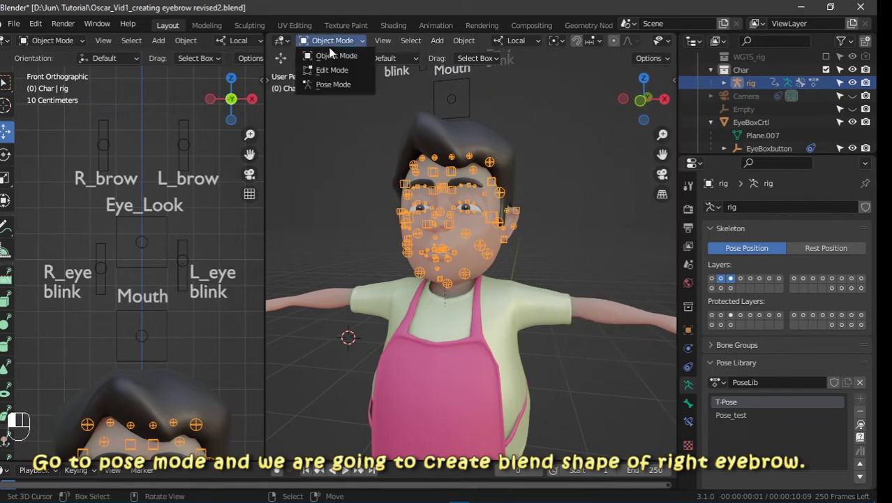
pyautogui.click(334, 85)
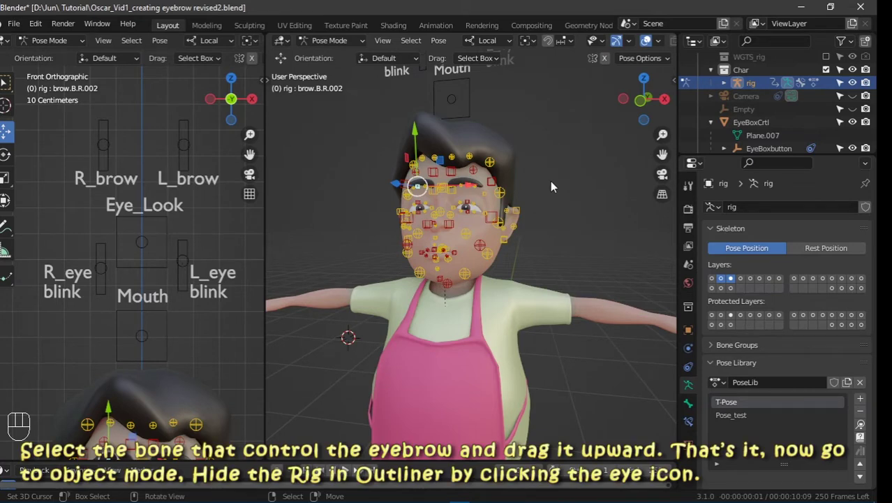
pyautogui.press('KP_5')
pyautogui.press('KP_1')
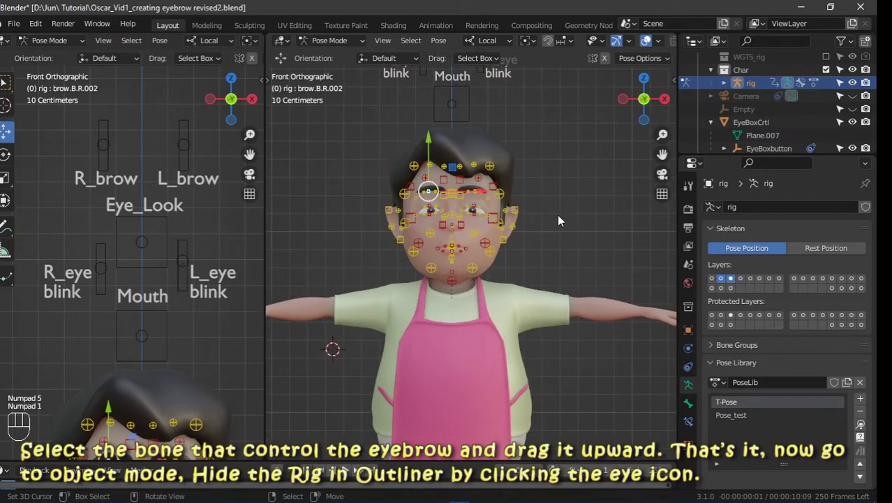
pyautogui.scroll(5, 557, 214)
pyautogui.keyDown('shift'); pyautogui.moveTo(538, 245); pyautogui.dragTo(503, 259, button='middle'); pyautogui.keyUp('shift')
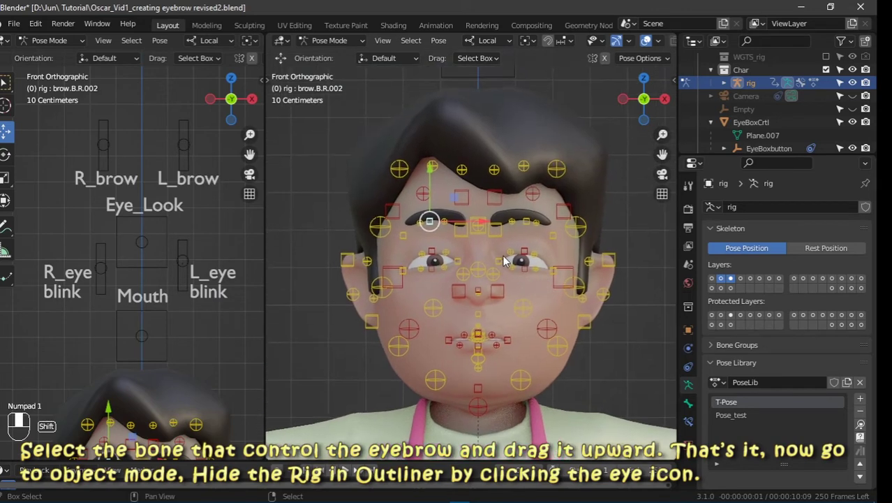
pyautogui.moveTo(431, 181); pyautogui.dragTo(440, 162)
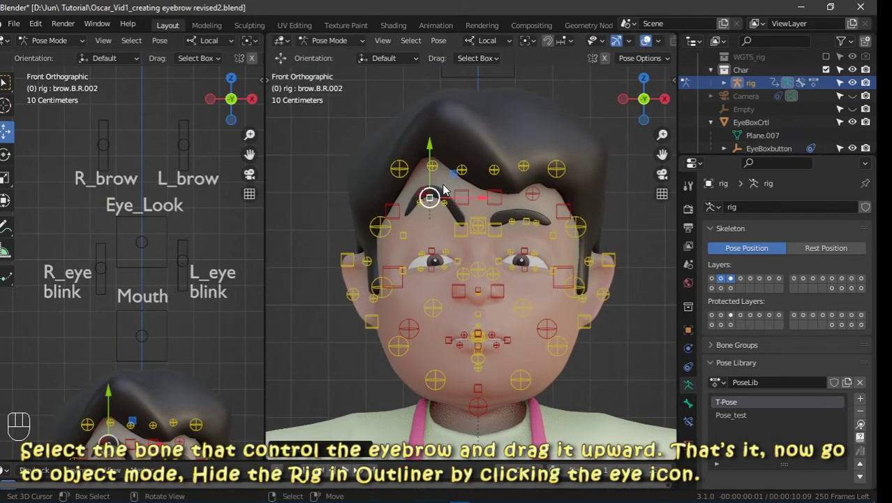
# Step: Return to Object Mode and hide the rig
pyautogui.click(328, 42)
pyautogui.click(333, 54)
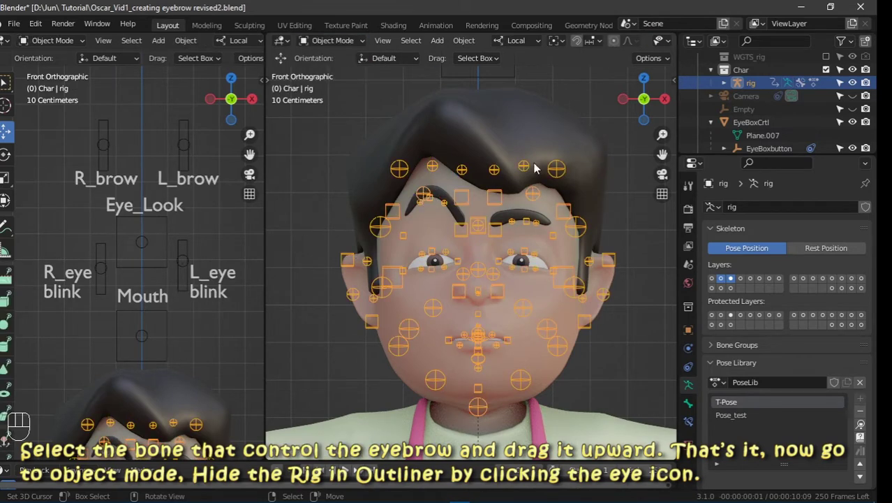
pyautogui.click(853, 82)
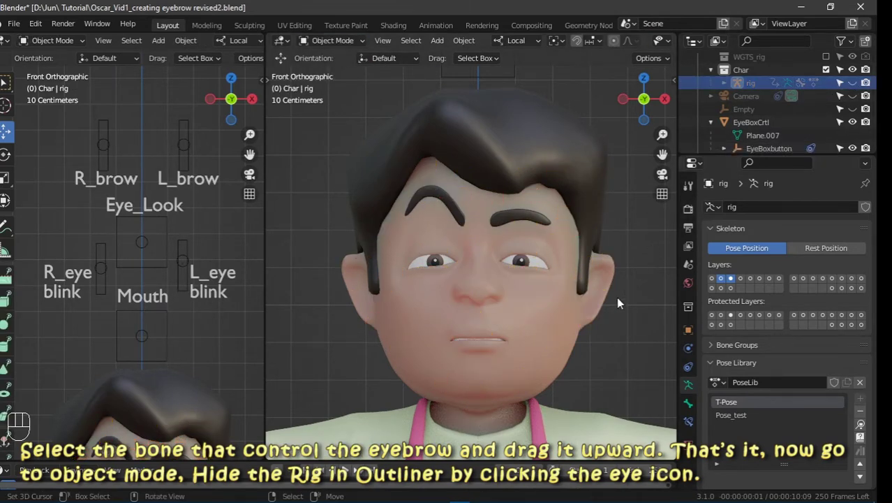
# Step: Save the Armature modifier of the character mesh oscar.001 as a shape key, keeping the modifier
pyautogui.click(553, 342)
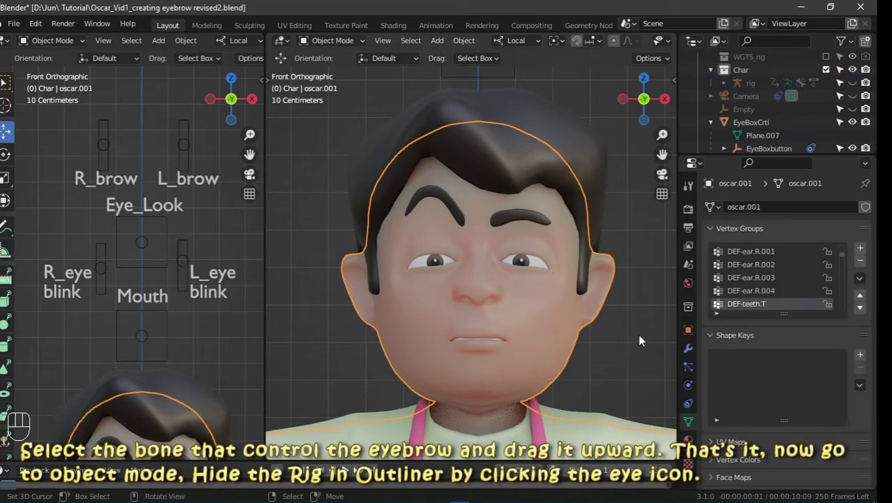
pyautogui.click(688, 349)
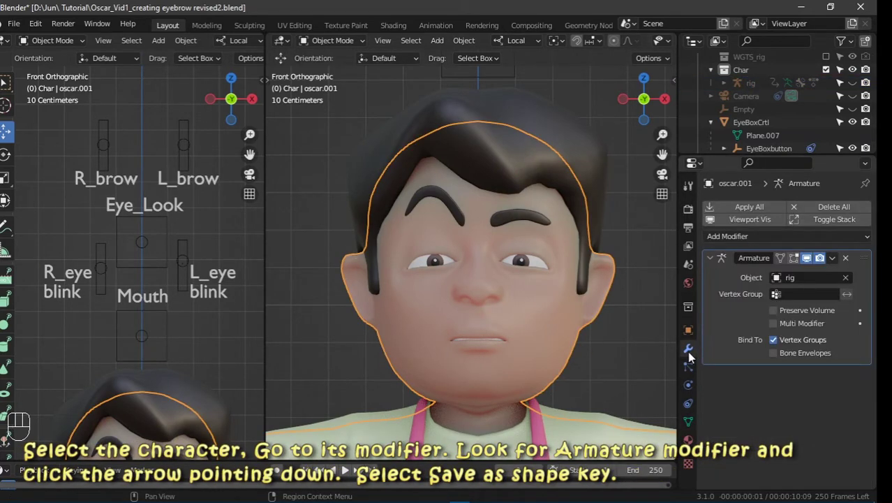
pyautogui.click(832, 258)
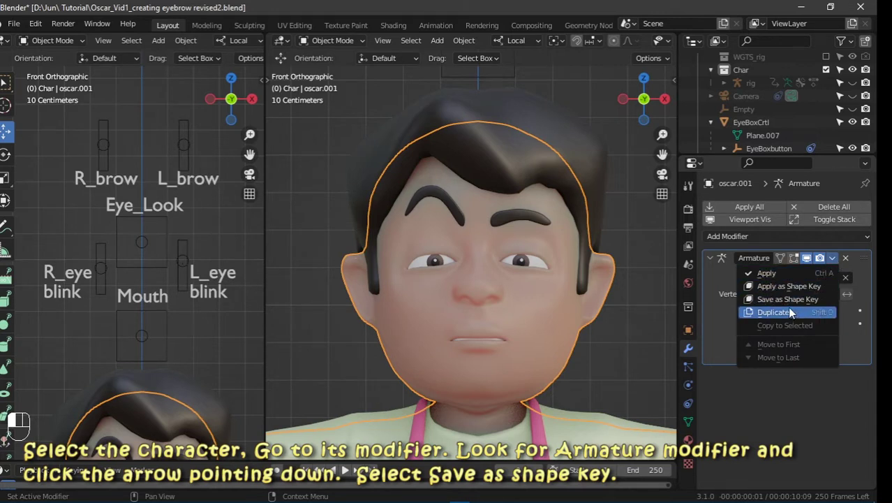
pyautogui.click(788, 300)
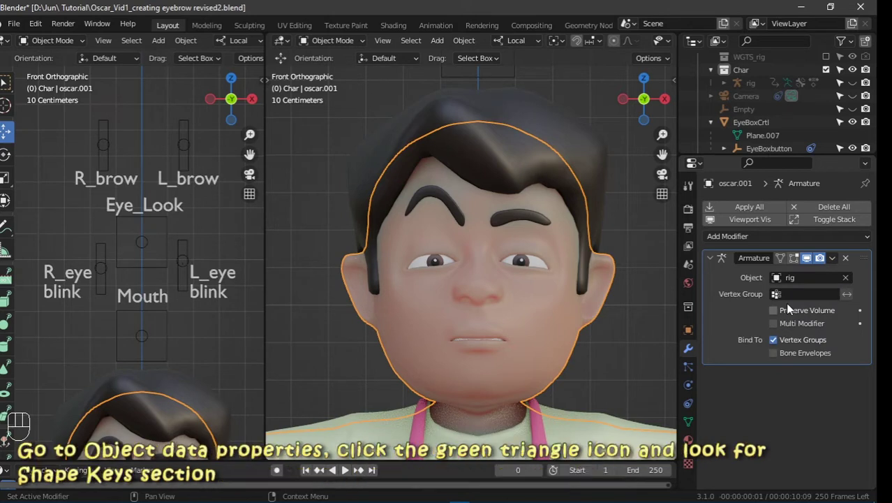
# Step: Rename the mesh's Armature shape key as R_brow
pyautogui.click(687, 421)
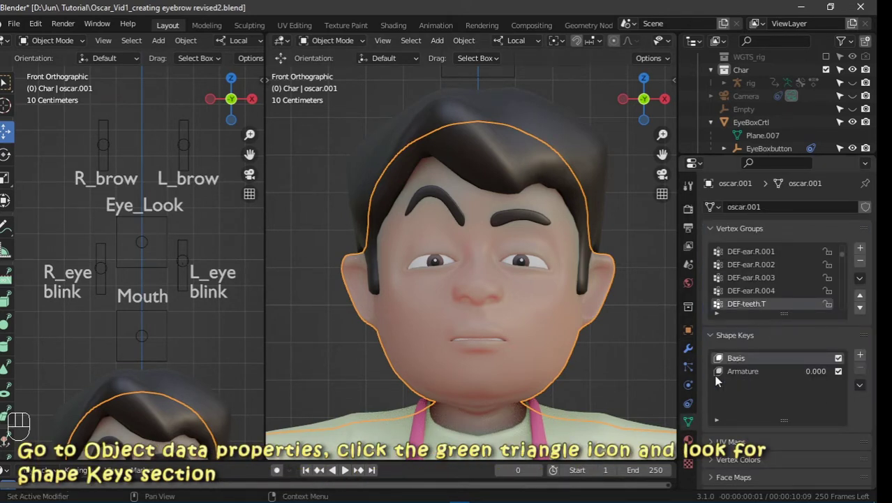
pyautogui.doubleClick(743, 372)
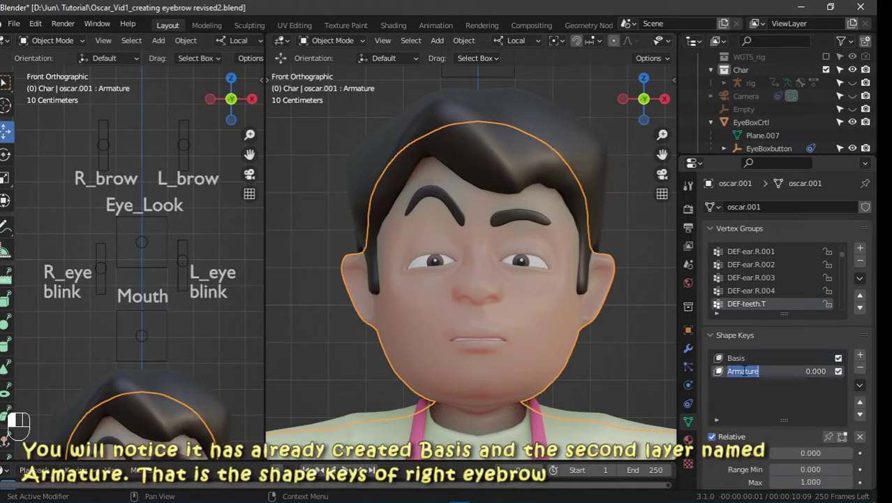
pyautogui.write('R')
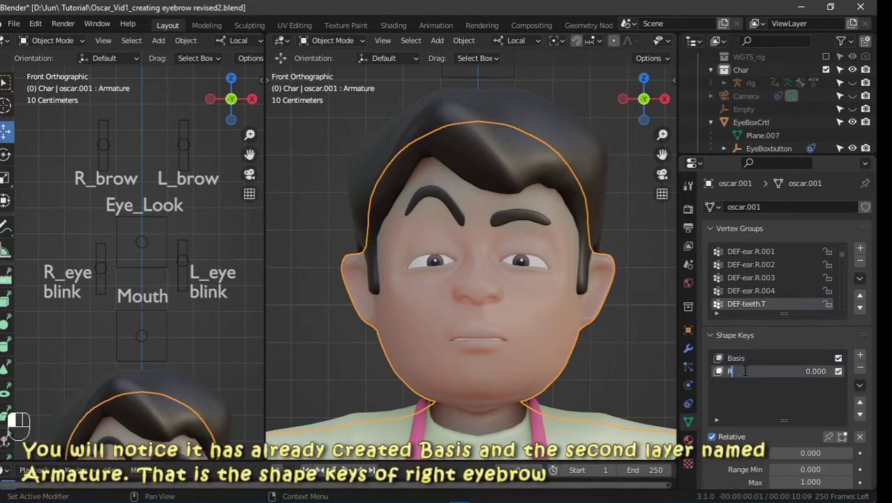
pyautogui.write('_row')
pyautogui.click(739, 372)
pyautogui.write('b')
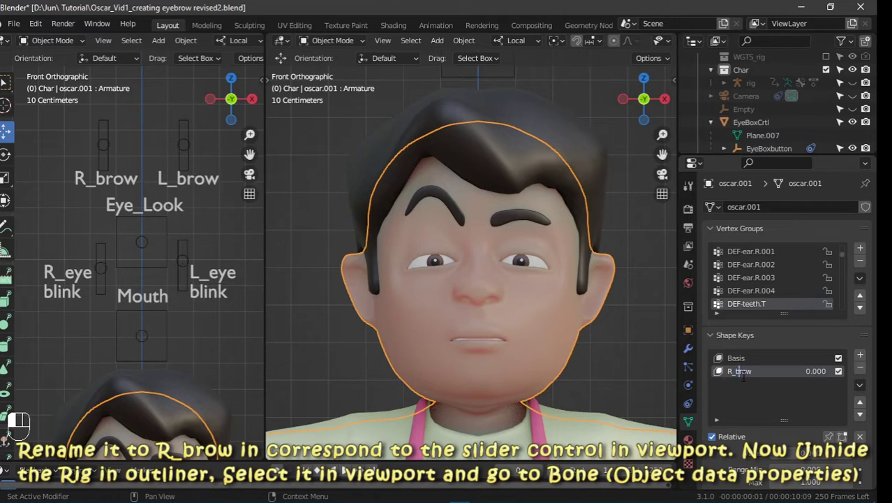
pyautogui.press('Return')
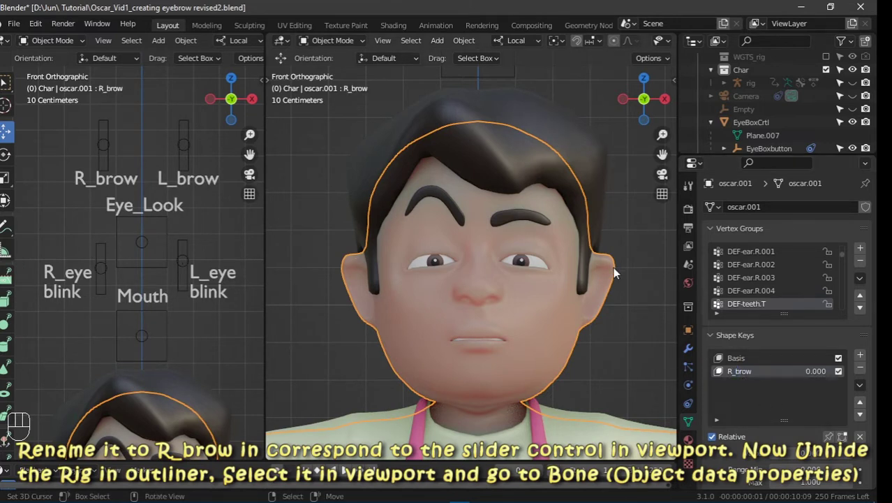
# Step: Unhide and select the rig, and apply the T-Pose from its pose library to reset the bones
pyautogui.click(854, 82)
pyautogui.click(498, 214)
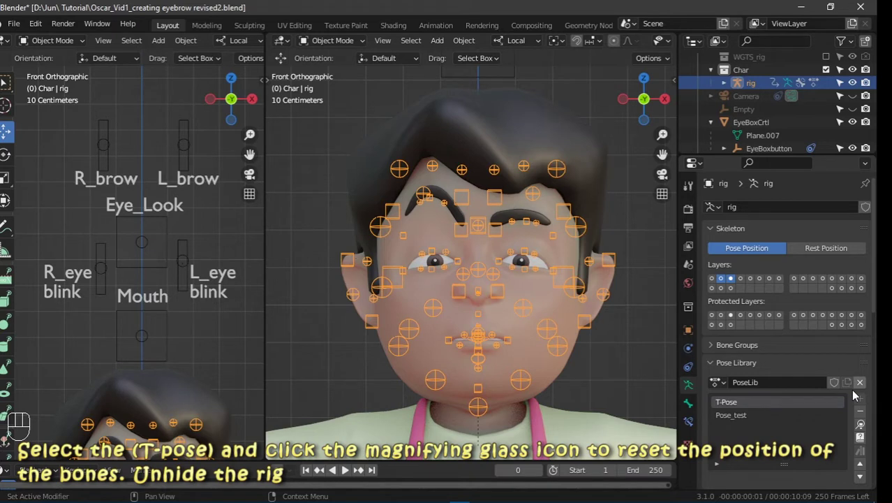
pyautogui.click(861, 429)
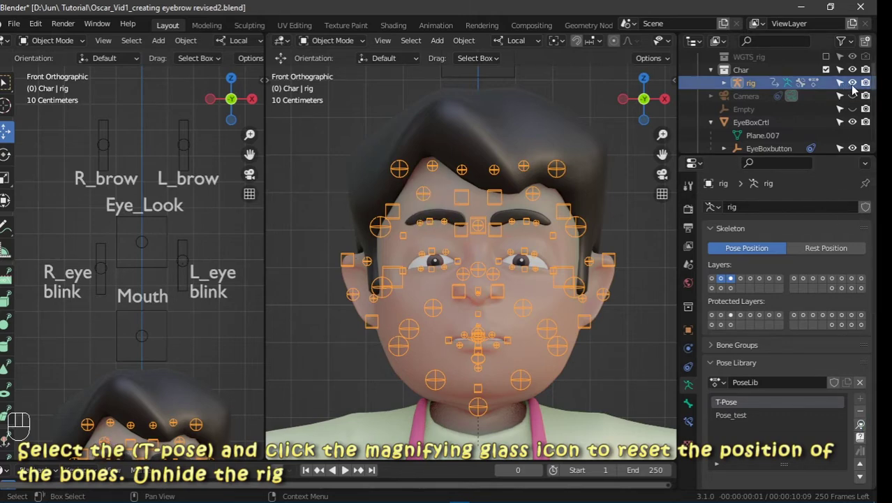
# Step: Hide the rig and preview the R_brow shape key on the character mesh by sliding its value back and forth
pyautogui.click(853, 82)
pyautogui.click(601, 326)
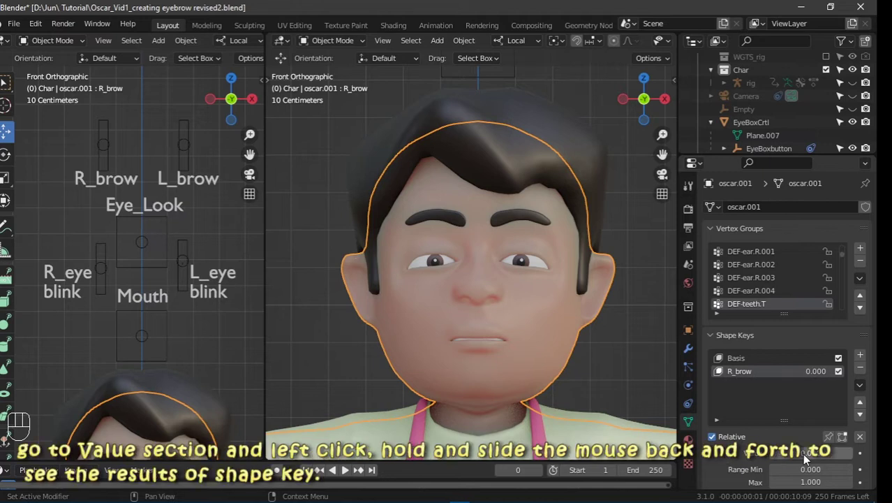
pyautogui.moveTo(802, 453); pyautogui.dragTo(772, 453)
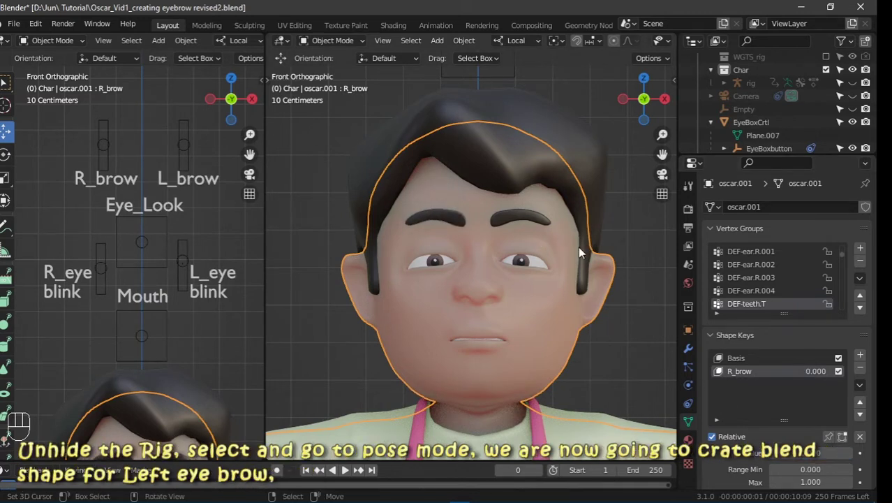
# Step: Unhide the rig and, in Pose Mode, move the left eyebrow bone brow.B.L.002 up about 0.067 m
pyautogui.click(853, 82)
pyautogui.click(454, 204)
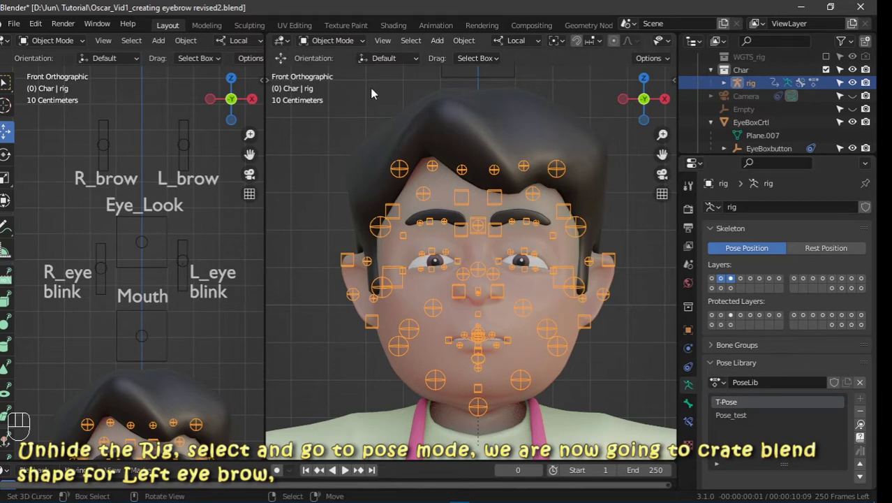
pyautogui.click(325, 41)
pyautogui.click(334, 83)
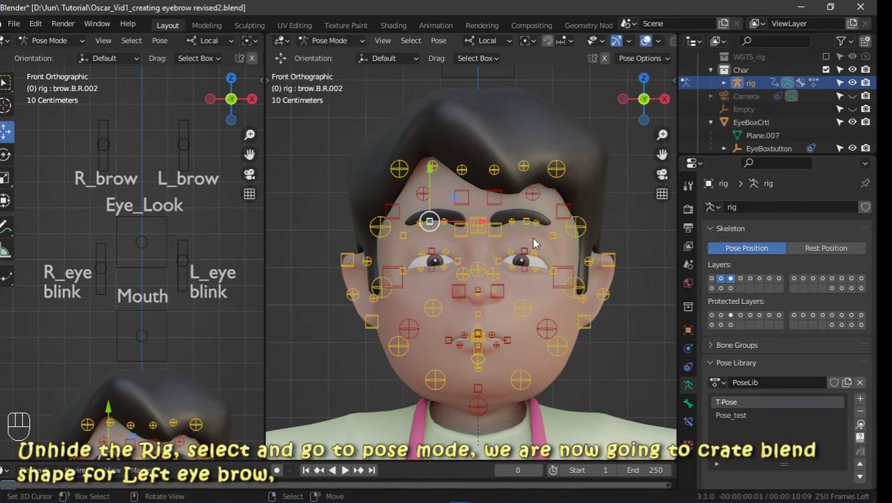
pyautogui.click(526, 224)
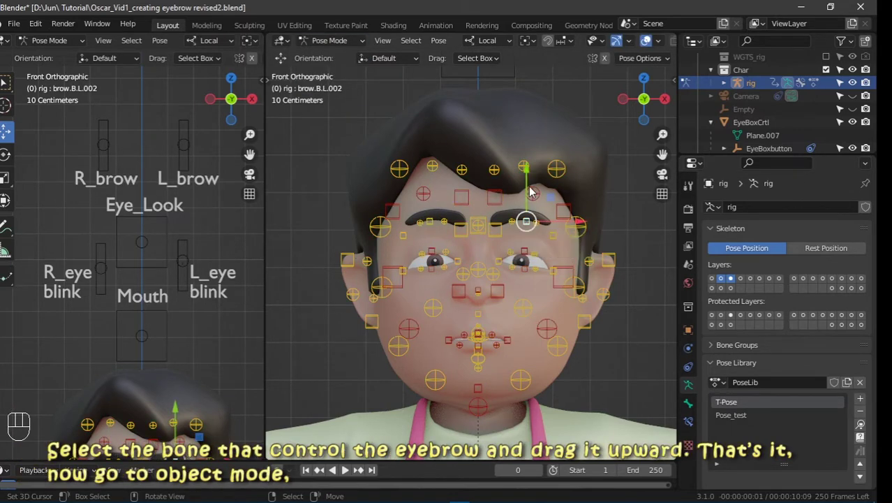
pyautogui.moveTo(526, 225); pyautogui.dragTo(517, 143)
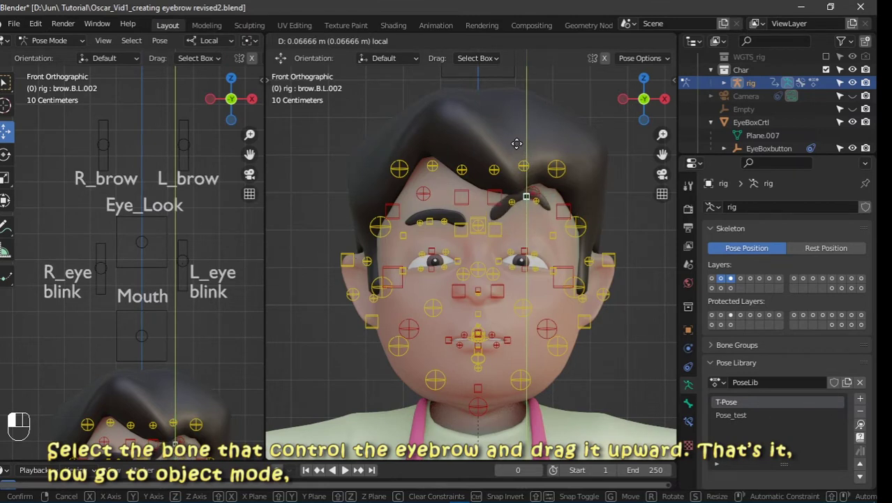
pyautogui.moveTo(518, 144); pyautogui.dragTo(517, 146)
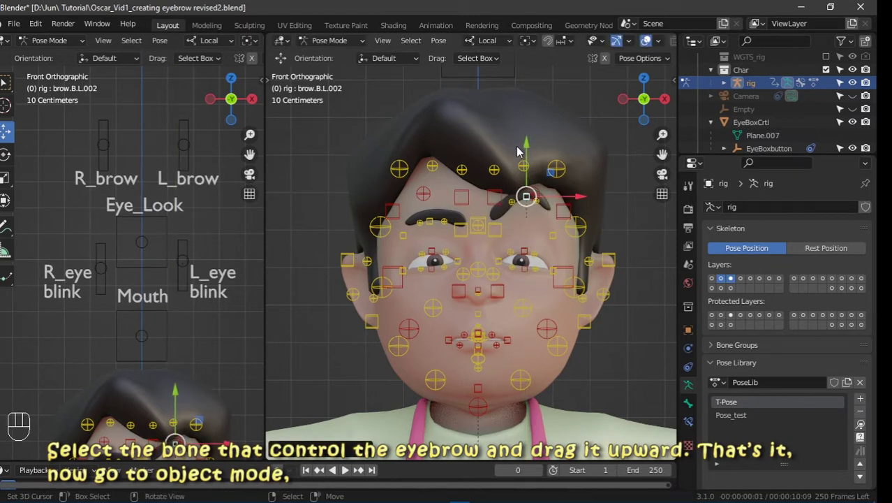
# Step: Return to Object Mode and set the character mesh's R_brow shape key value to 1 as a height guide
pyautogui.click(320, 42)
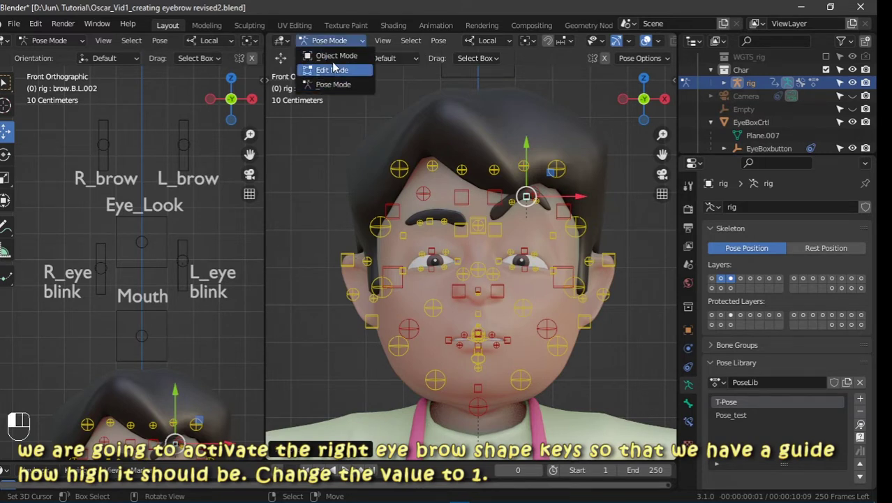
pyautogui.click(330, 56)
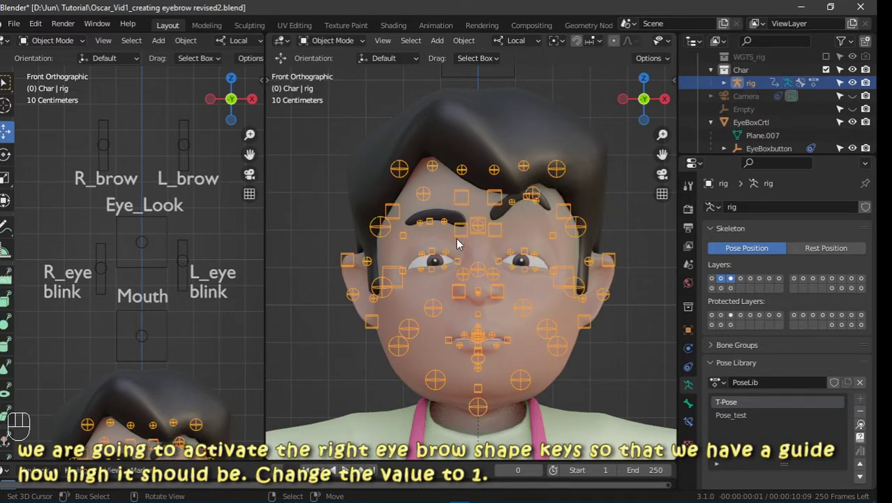
pyautogui.click(584, 261)
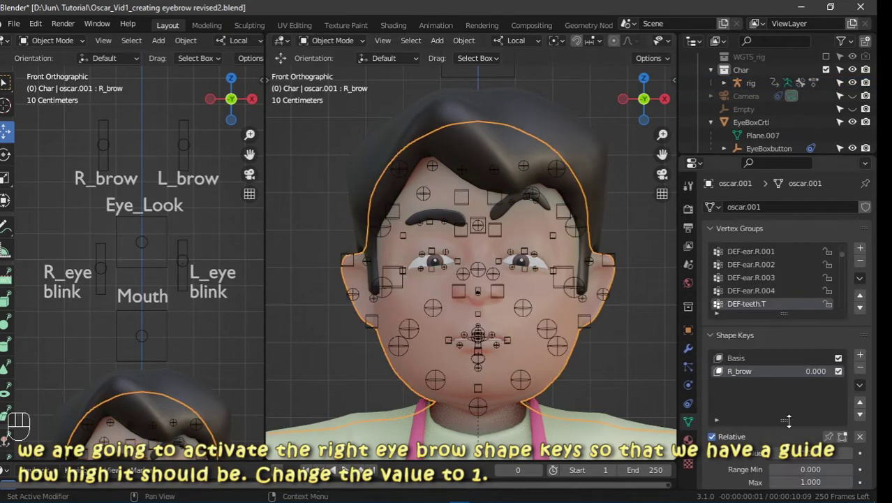
pyautogui.click(821, 453)
pyautogui.write('1')
pyautogui.press('Return')
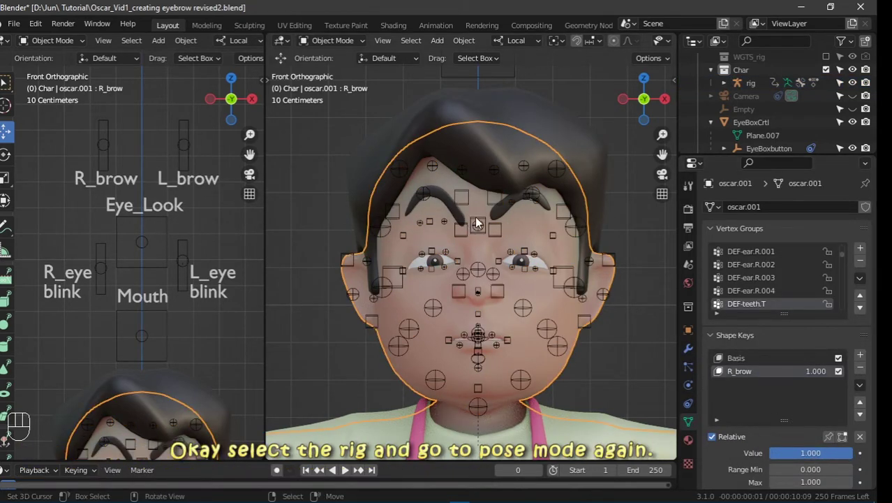
# Step: Select the rig and, in Pose Mode, nudge the left eyebrow bone brow.B.L.002 slightly up to match the right brow's height
pyautogui.click(501, 201)
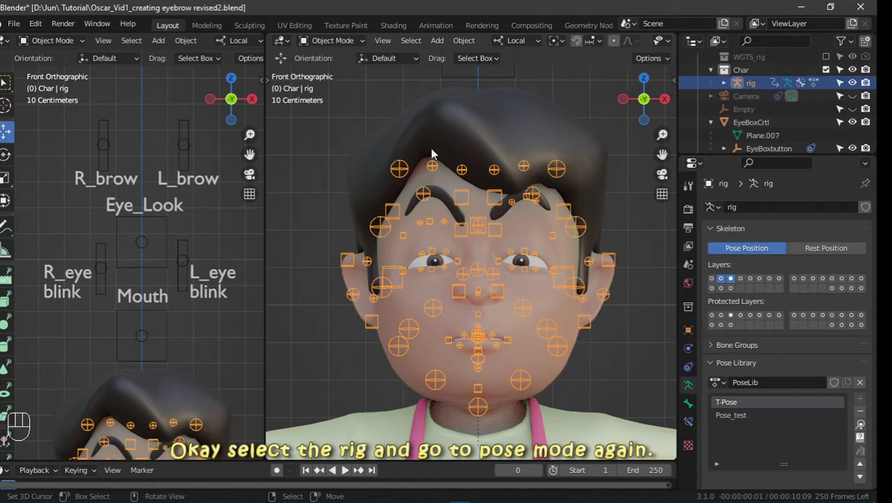
pyautogui.click(332, 41)
pyautogui.click(333, 84)
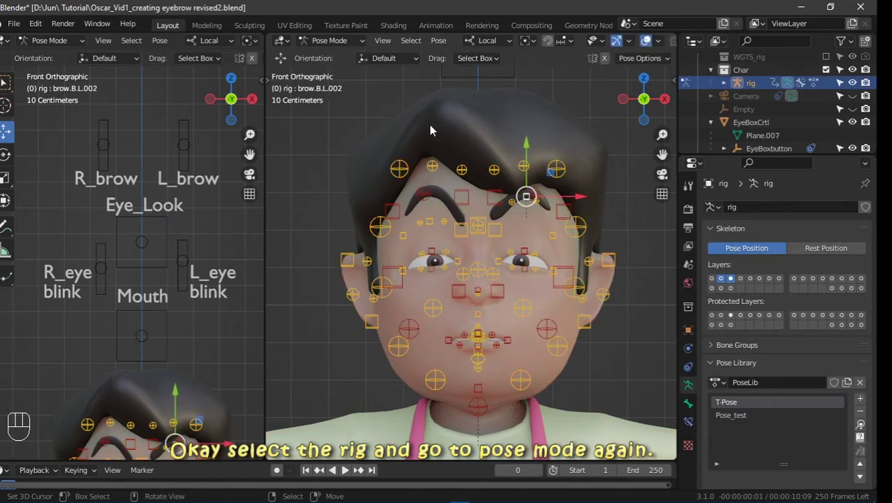
pyautogui.moveTo(526, 149); pyautogui.dragTo(525, 146)
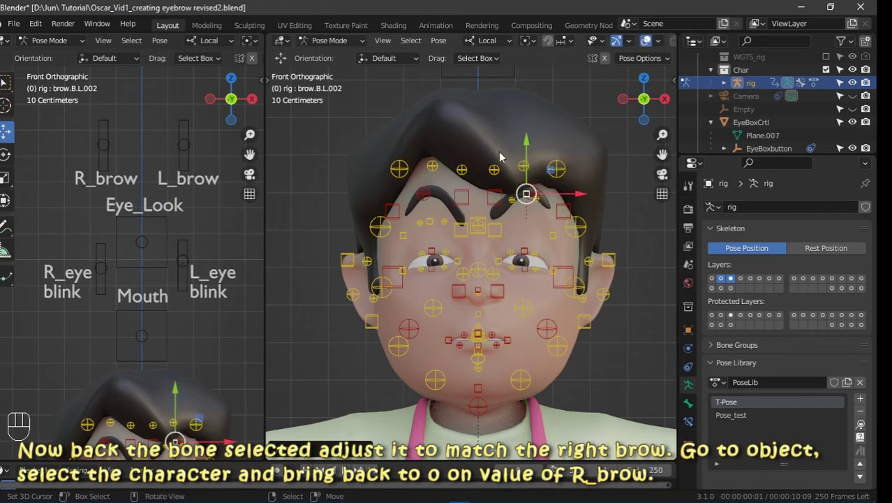
# Step: Return to Object Mode and set the character mesh's R_brow shape key value back to 0
pyautogui.click(329, 41)
pyautogui.click(328, 56)
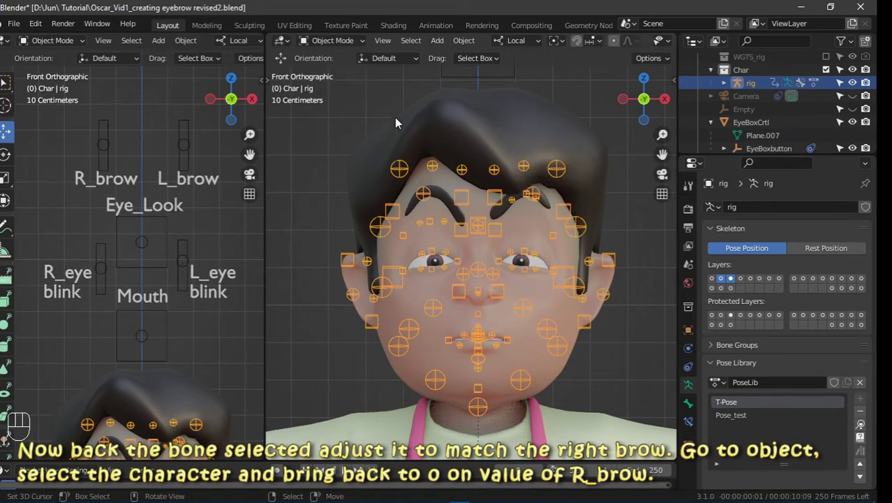
pyautogui.click(530, 207)
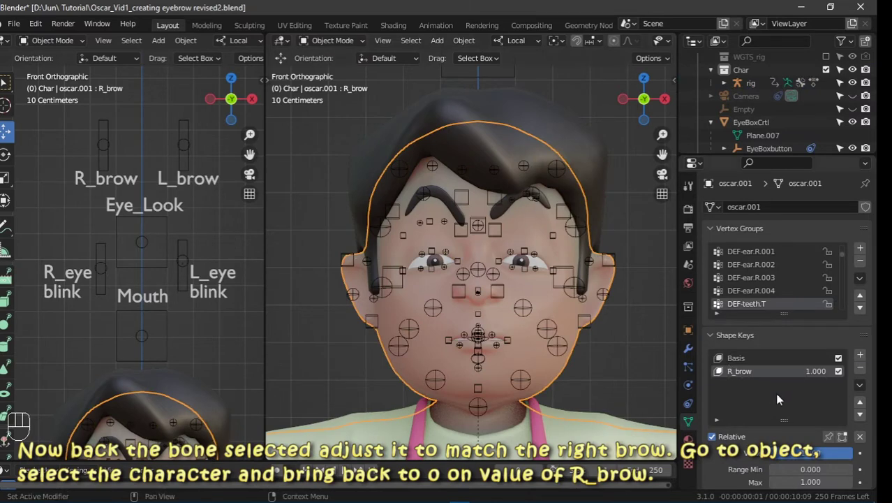
pyautogui.moveTo(807, 458); pyautogui.dragTo(768, 458)
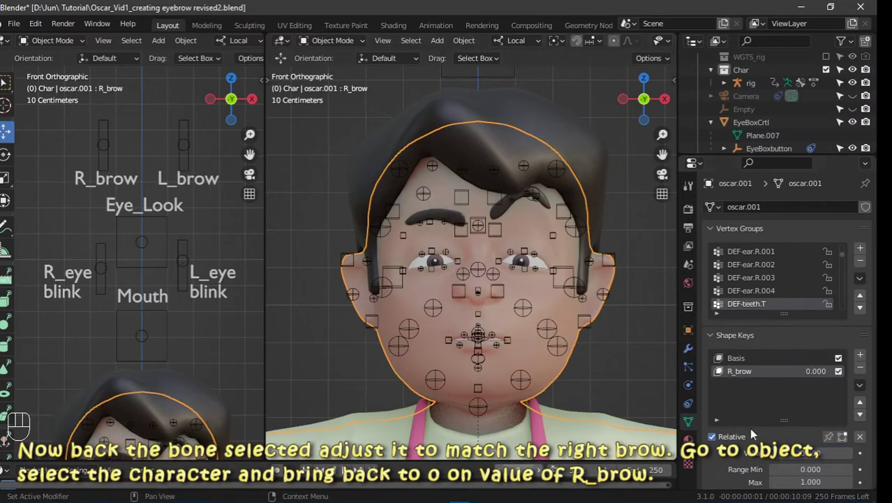
# Step: Hide the rig and save the character mesh's Armature modifier as a shape key, keeping the modifier
pyautogui.click(471, 201)
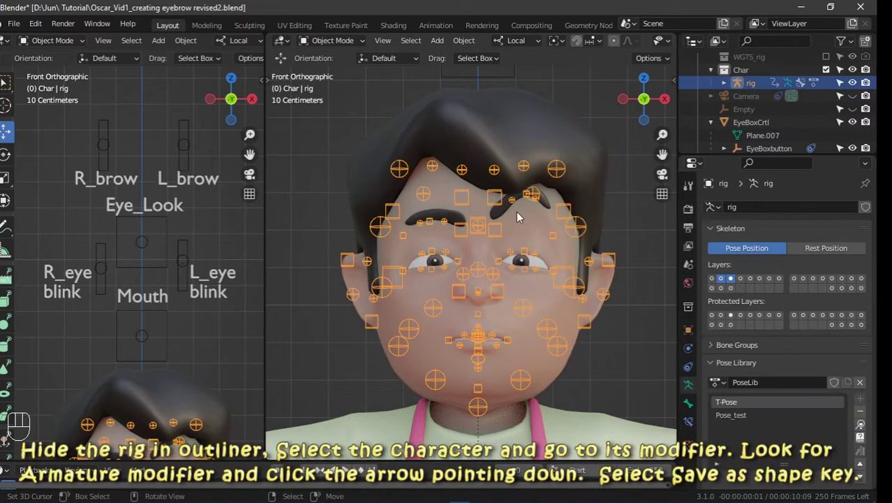
pyautogui.click(853, 83)
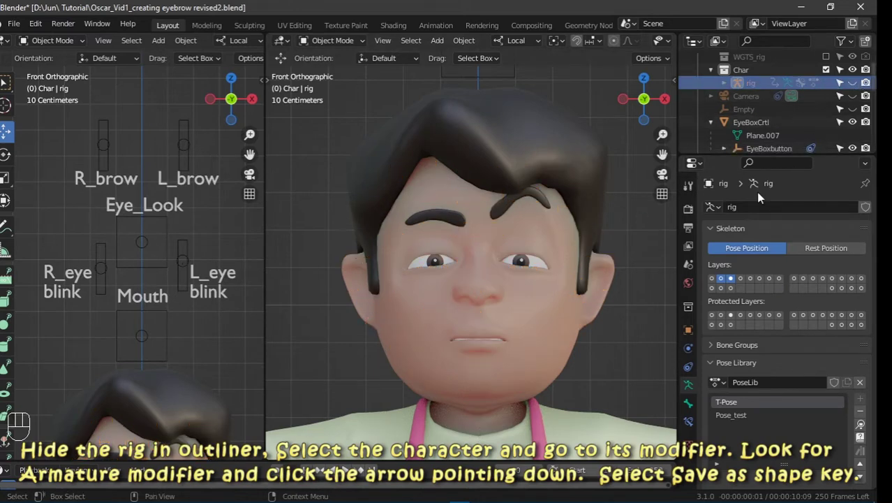
pyautogui.click(535, 325)
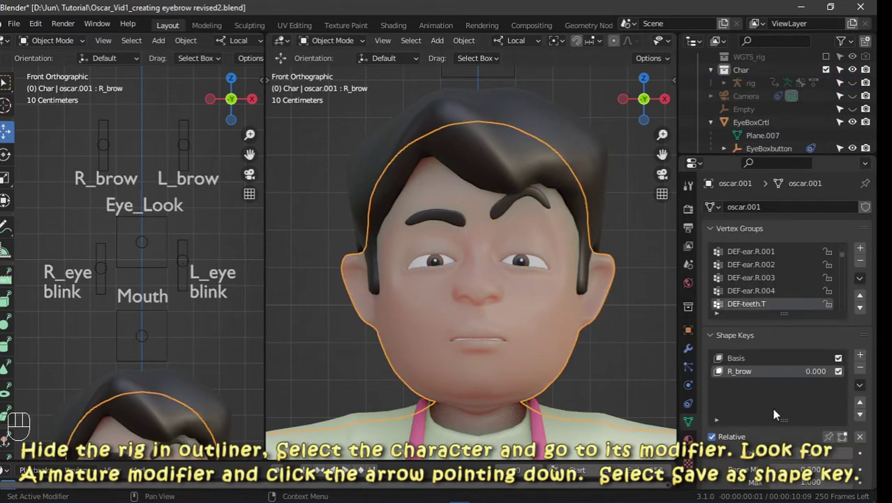
pyautogui.click(689, 347)
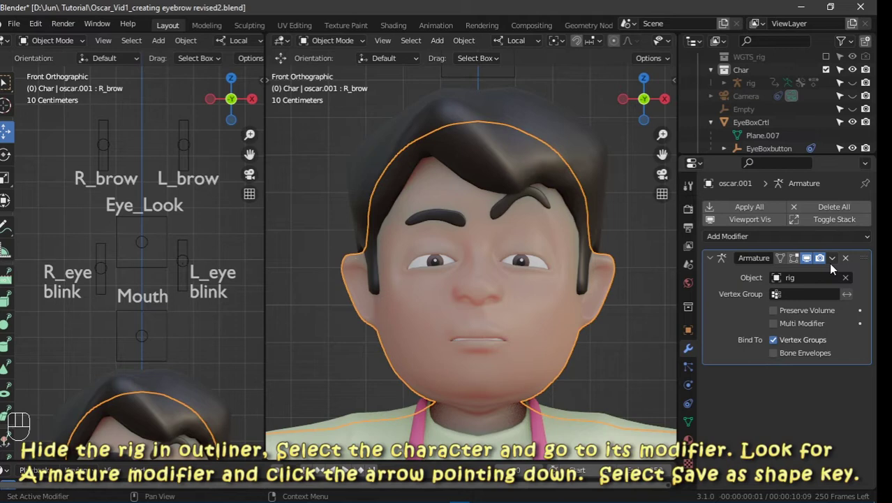
pyautogui.click(689, 423)
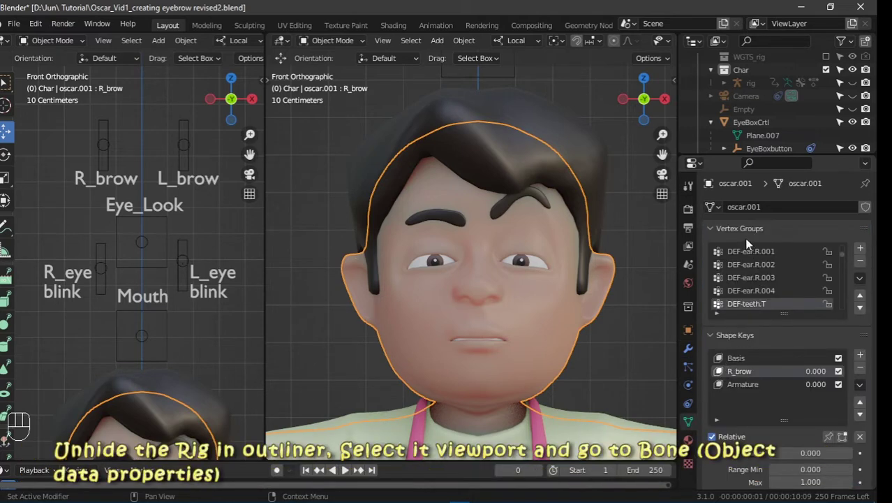
# Step: Unhide and select the rig, and apply T-Pose from the pose library to reset the raised left eyebrow
pyautogui.click(852, 82)
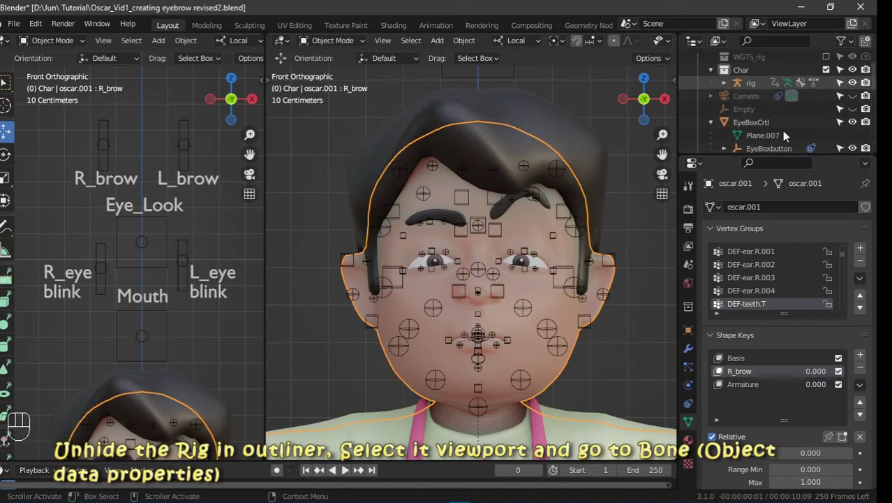
pyautogui.click(566, 217)
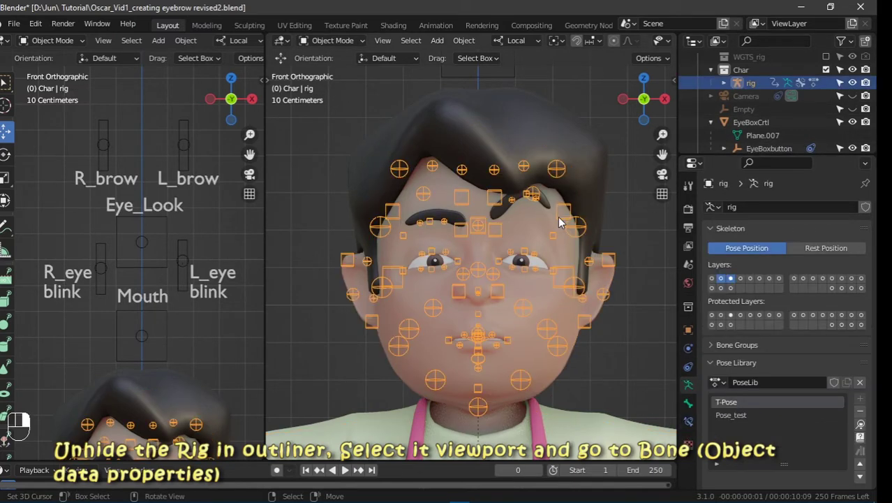
pyautogui.click(860, 427)
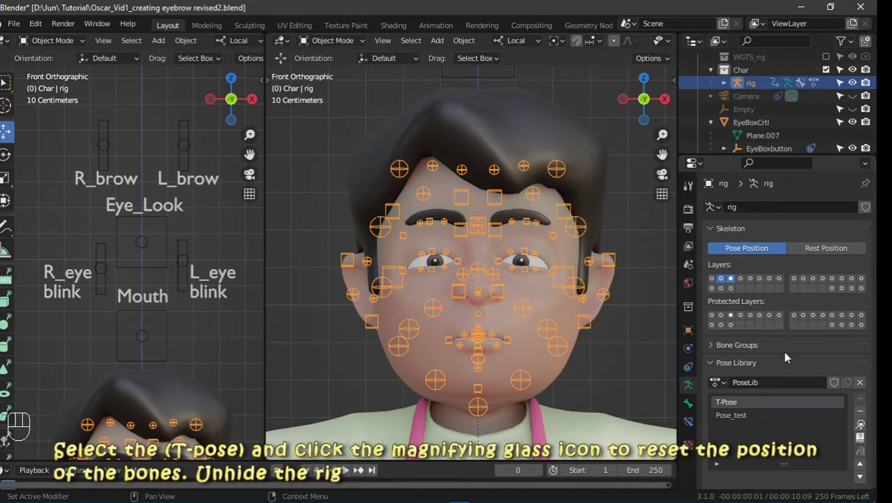
# Step: Hide the rig, select the character mesh and preview its eyebrow shape keys by sliding their values
pyautogui.click(853, 83)
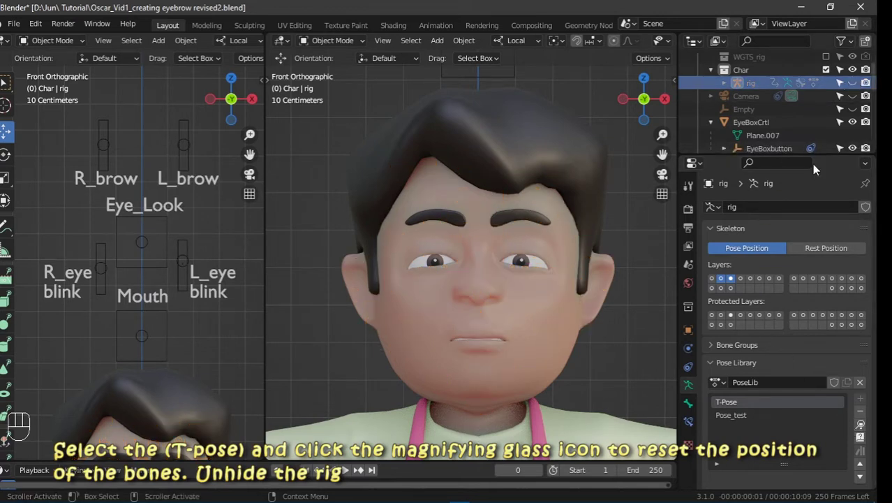
pyautogui.click(530, 374)
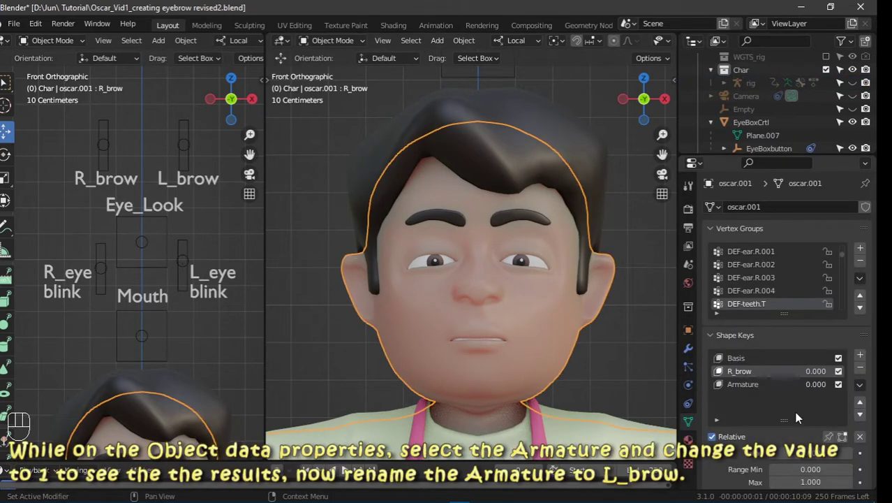
pyautogui.scroll(-3, 798, 417)
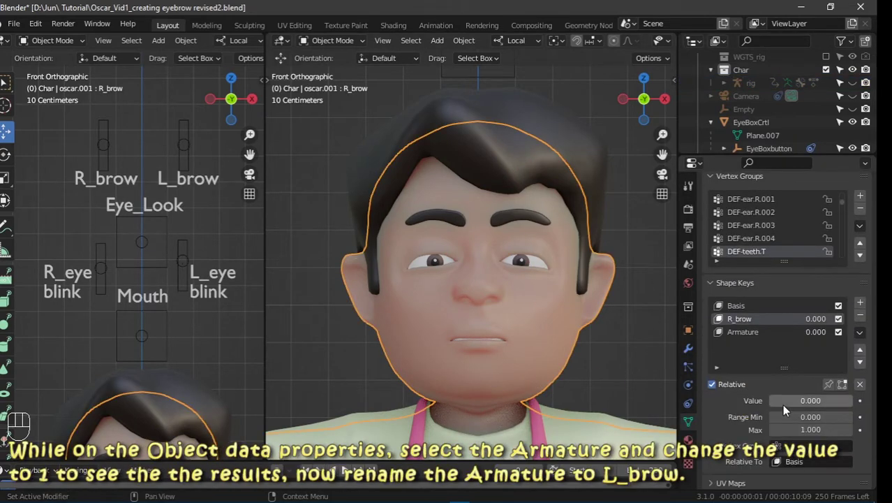
pyautogui.moveTo(809, 400); pyautogui.dragTo(775, 400)
pyautogui.click(750, 334)
pyautogui.click(744, 319)
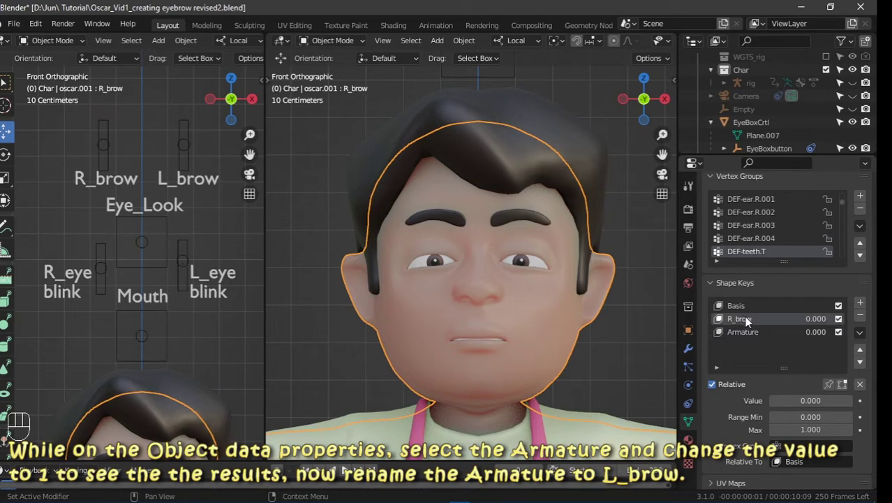
# Step: Rename the Armature shape key to L_brow, reusing the copied R_brow name with its first letter changed
pyautogui.doubleClick(746, 319)
pyautogui.hotkey('ctrl', 'c')
pyautogui.press('ctrl')
pyautogui.click(740, 333)
pyautogui.keyDown('ctrl'); pyautogui.click(740, 333); pyautogui.keyUp('ctrl')
pyautogui.hotkey('ctrl', 'v')
pyautogui.press('Return')
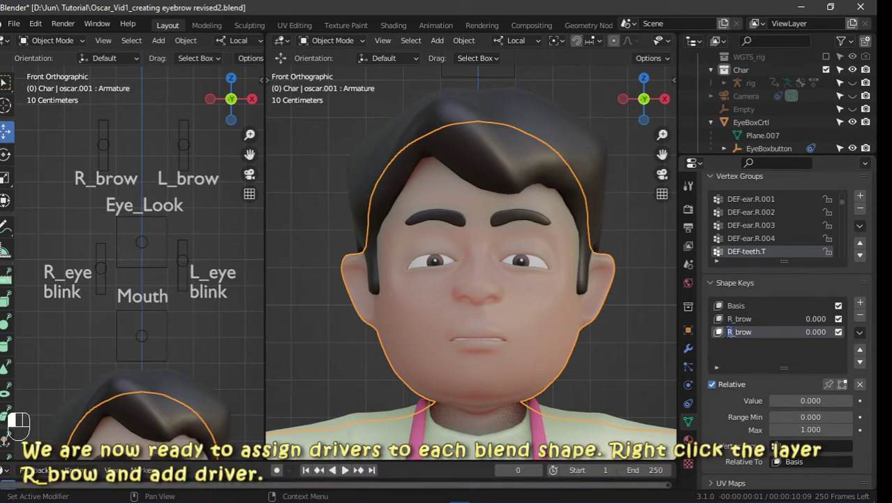
pyautogui.press('BackSpace')
pyautogui.write('L')
pyautogui.press('Return')
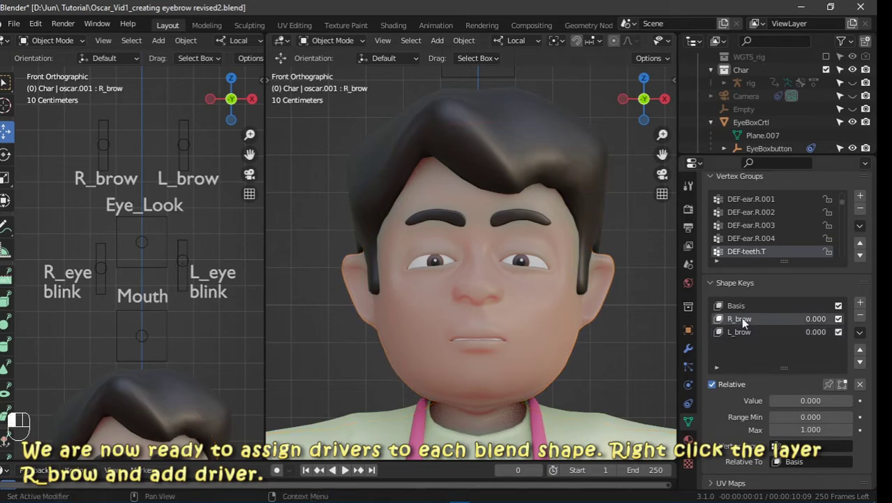
# Step: Add a driver to the value of both the R_brow and L_brow shape keys
pyautogui.click(741, 318)
pyautogui.rightClick(800, 400)
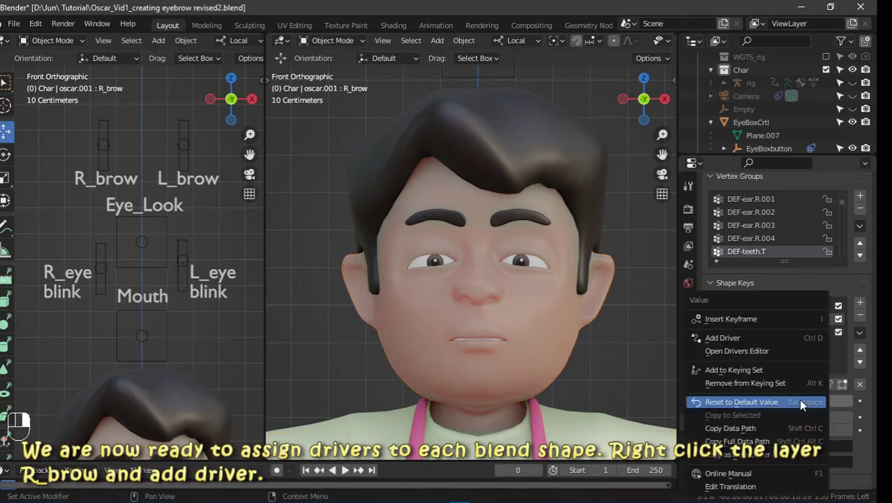
pyautogui.click(751, 338)
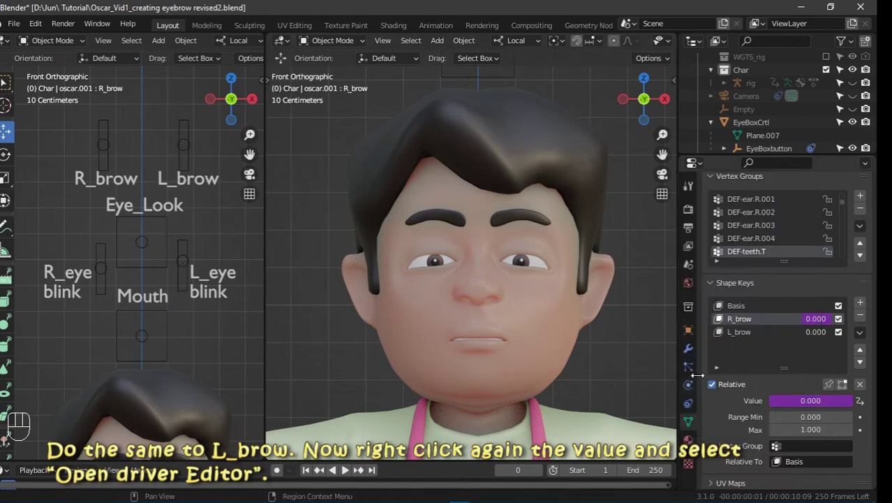
pyautogui.click(738, 333)
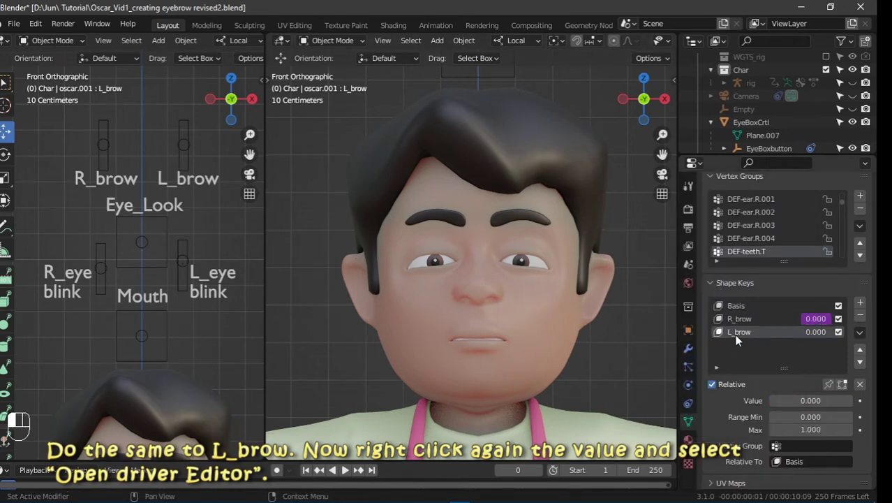
pyautogui.rightClick(821, 402)
pyautogui.click(773, 337)
# Step: Open the Drivers Editor and select the character mesh to list its shape key drivers
pyautogui.rightClick(809, 400)
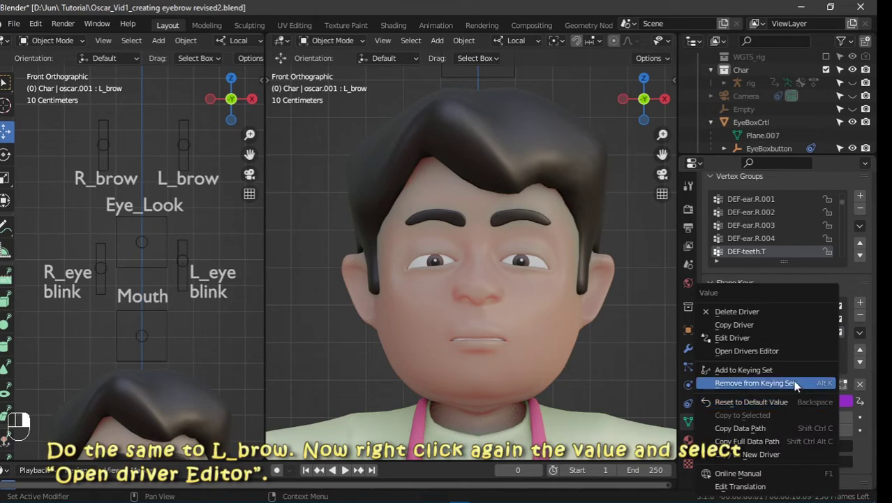
pyautogui.click(786, 351)
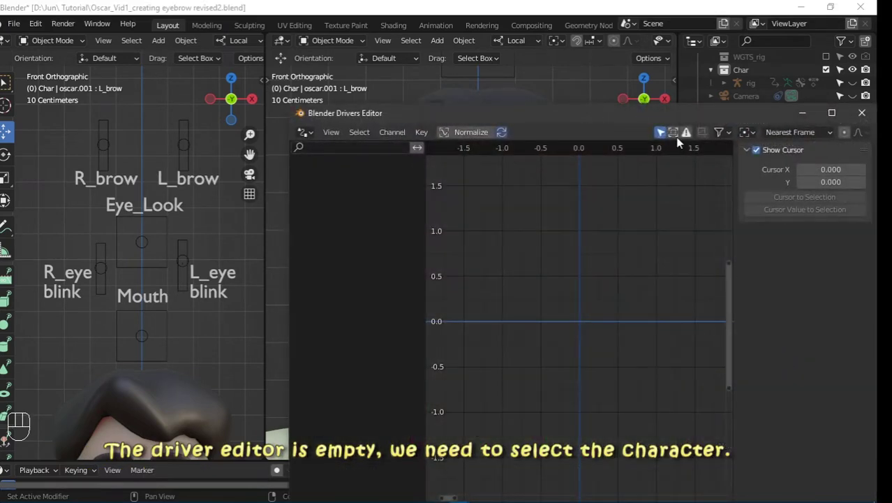
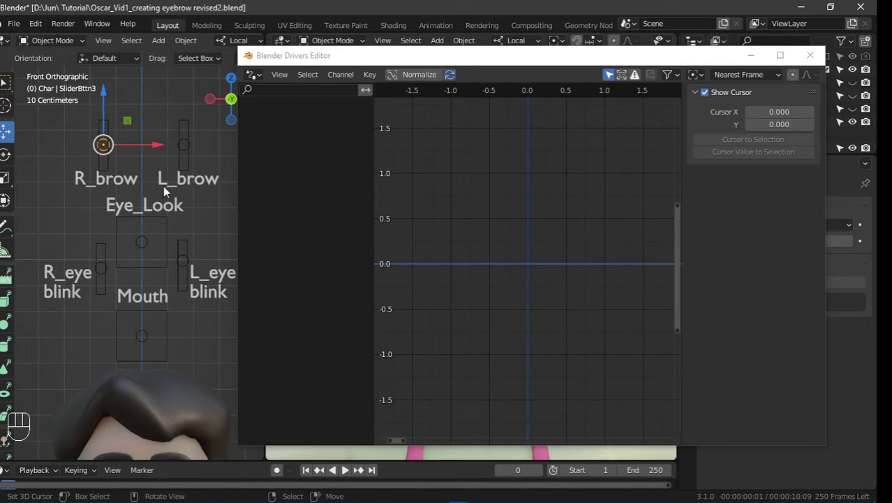
pyautogui.click(104, 438)
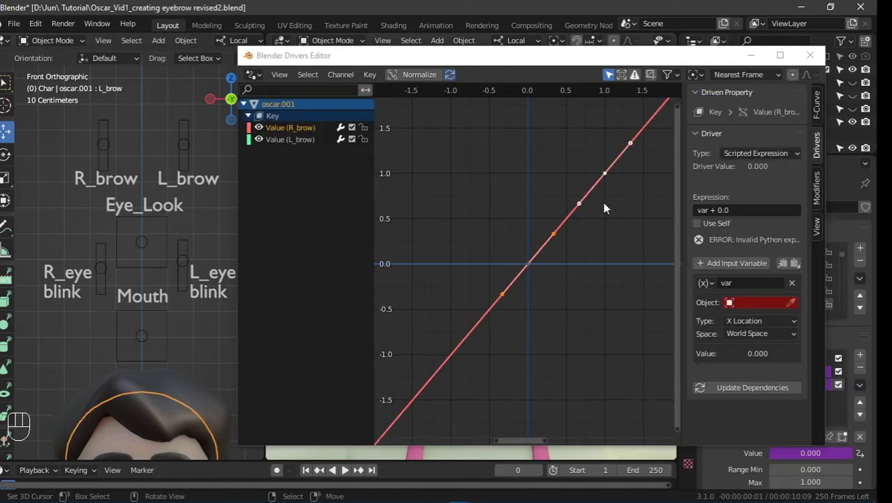
# Step: Set SliderBttn3 as the object of the R_brow driver's input variable
pyautogui.click(760, 304)
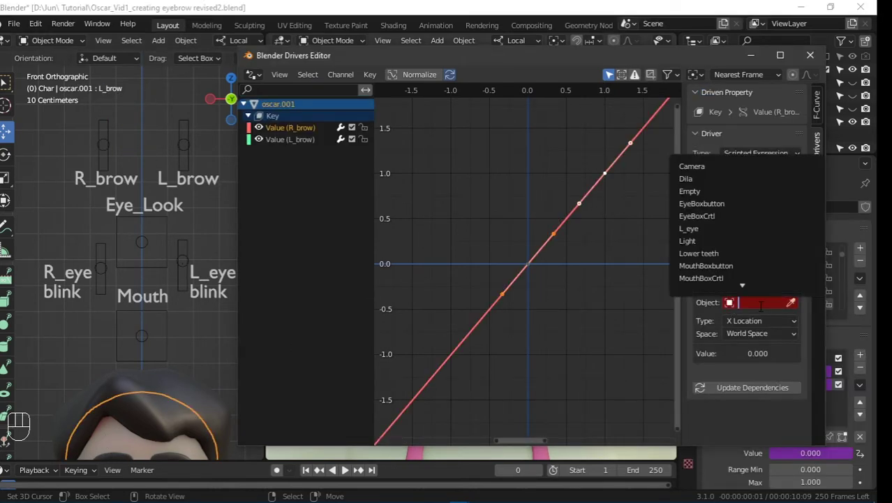
pyautogui.write('SL')
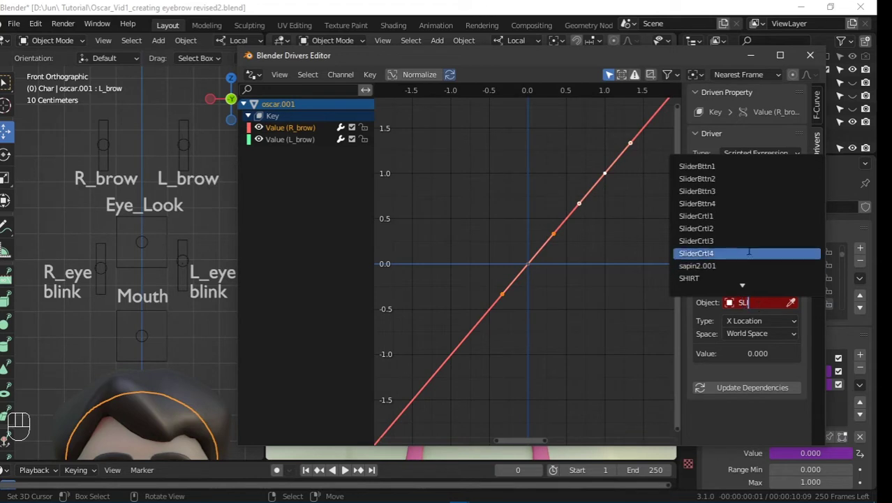
pyautogui.click(727, 191)
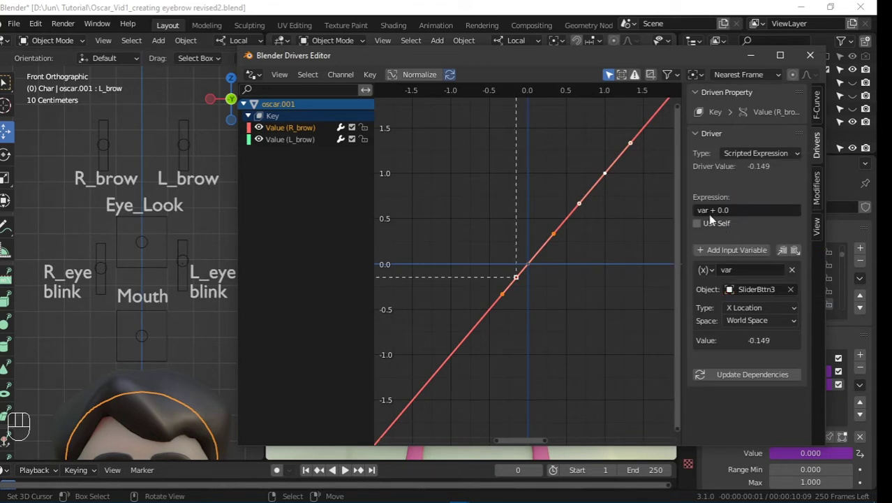
# Step: Set the R_brow driver's variable to Z Location in Local Space and the driver type to Averaged Value
pyautogui.click(771, 307)
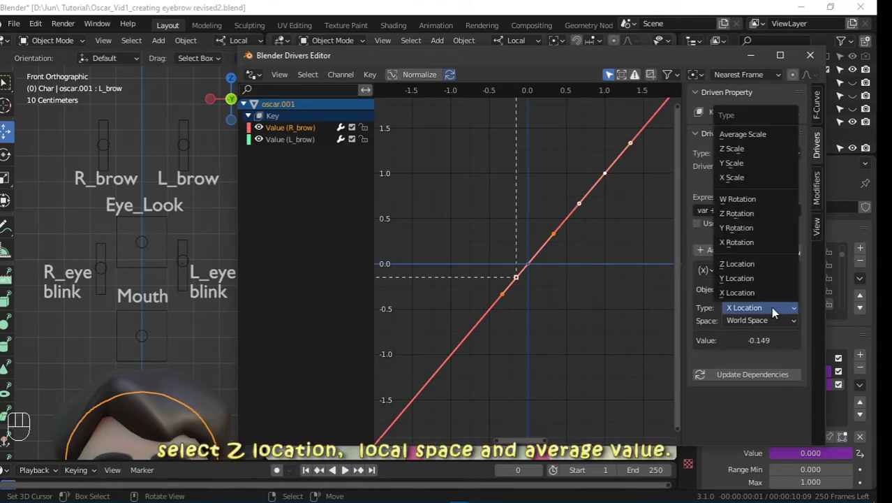
pyautogui.click(745, 264)
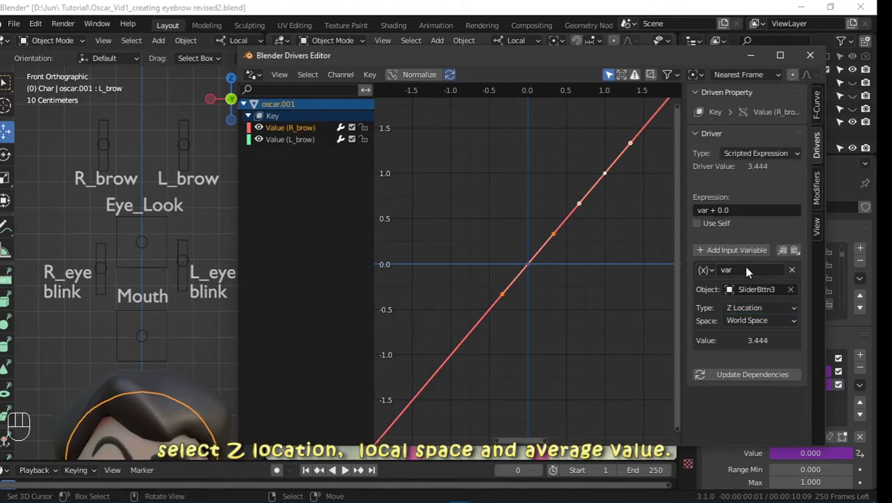
pyautogui.click(763, 319)
pyautogui.click(759, 364)
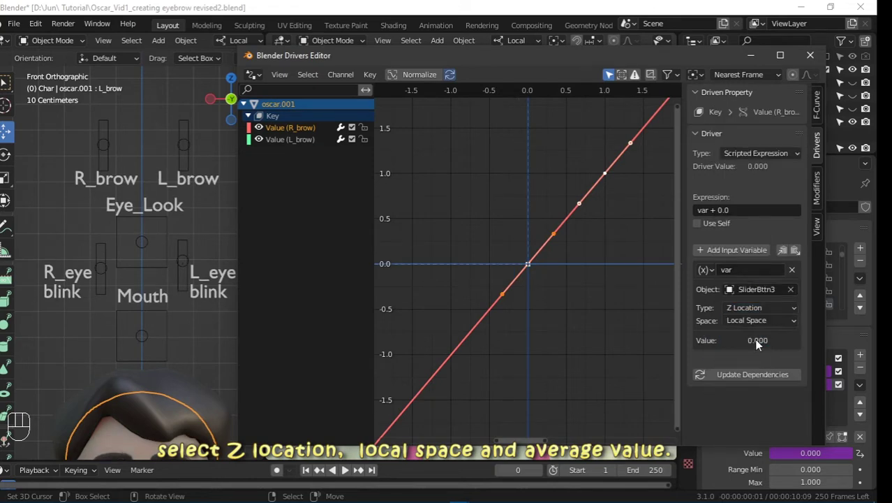
pyautogui.click(760, 154)
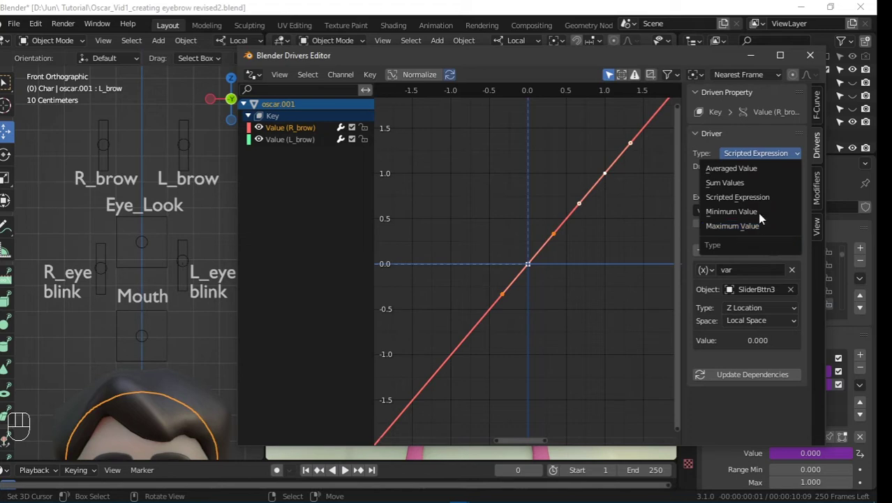
pyautogui.click(753, 175)
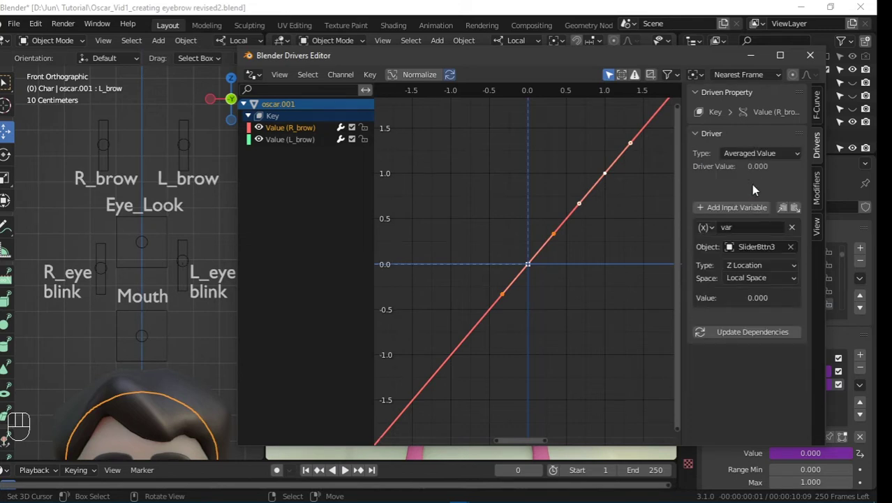
# Step: Set SliderBttn4 as the object of the L_brow driver's input variable
pyautogui.click(287, 139)
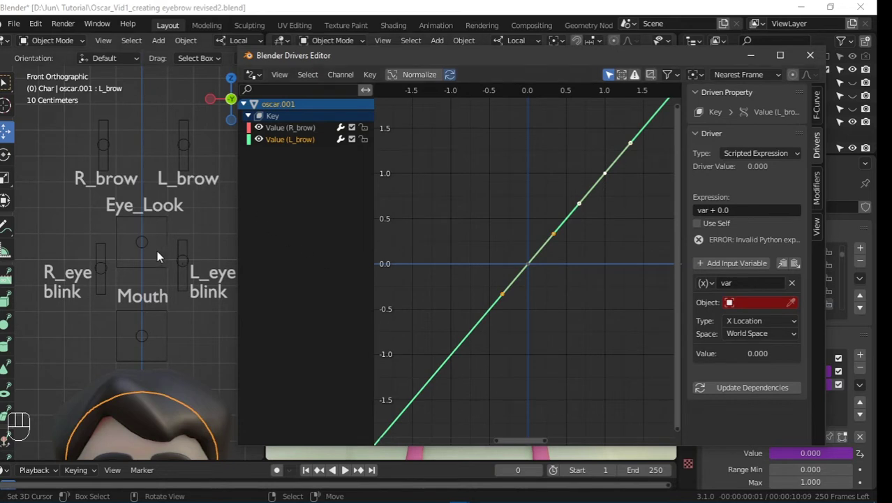
pyautogui.click(185, 146)
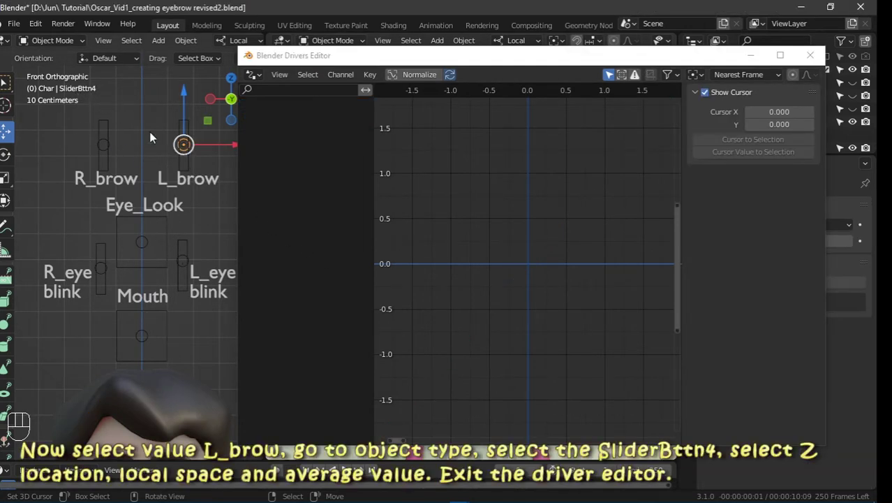
pyautogui.click(119, 414)
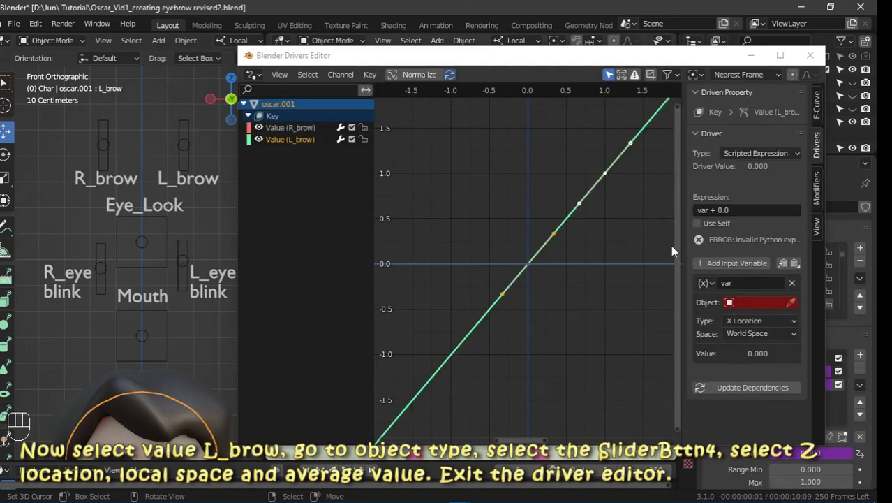
pyautogui.click(781, 305)
pyautogui.write('SLIDE')
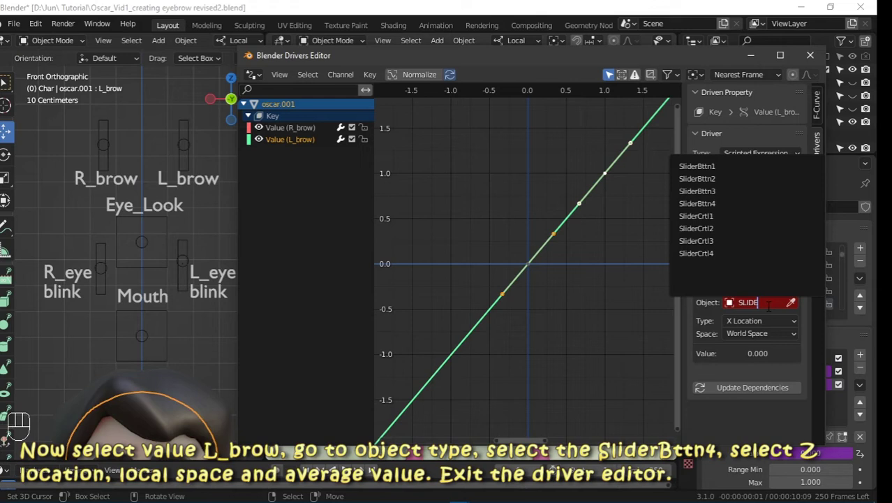
pyautogui.click(718, 204)
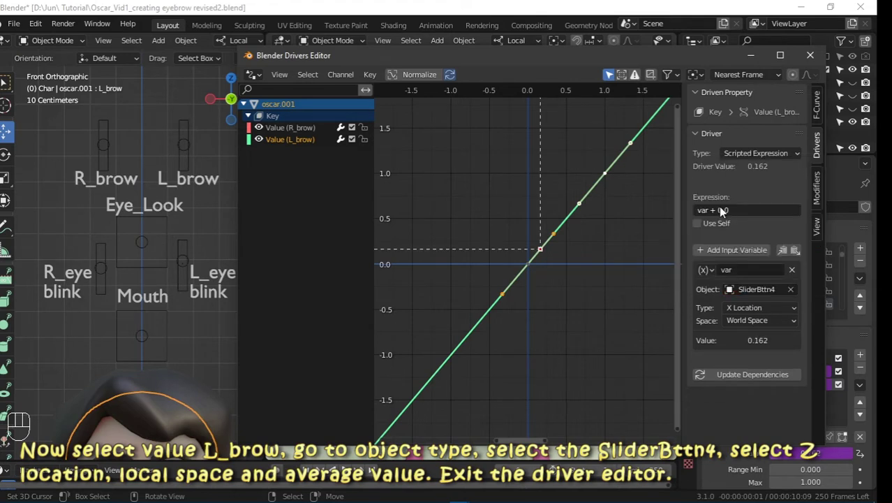
# Step: Set the L_brow driver's variable to Z Location in Local Space and its type to Averaged Value, and close the Drivers Editor
pyautogui.click(750, 307)
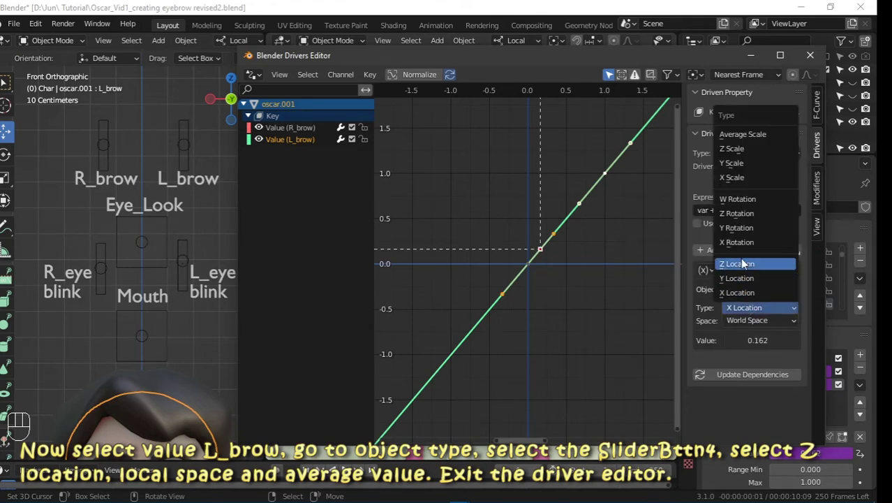
pyautogui.click(748, 265)
pyautogui.click(758, 320)
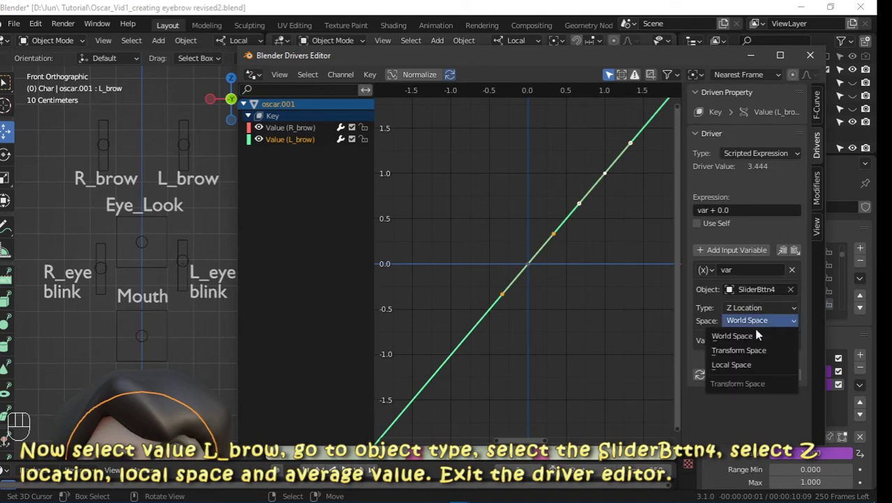
pyautogui.click(750, 365)
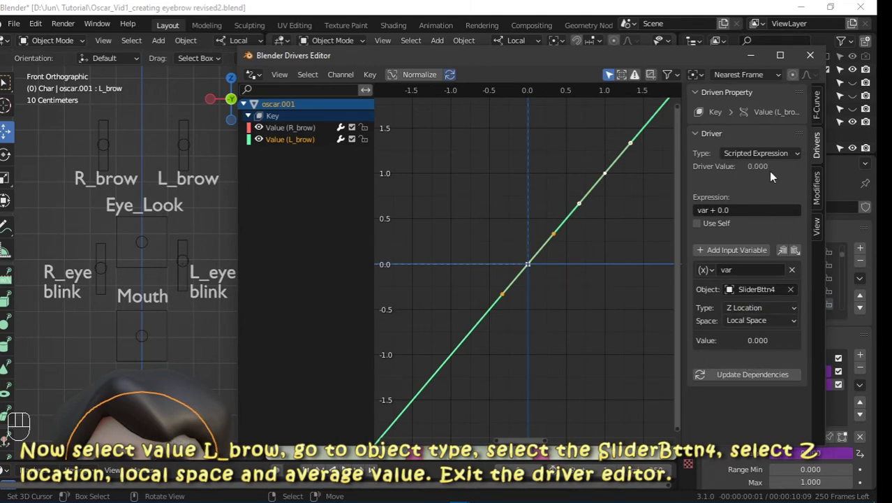
pyautogui.click(801, 155)
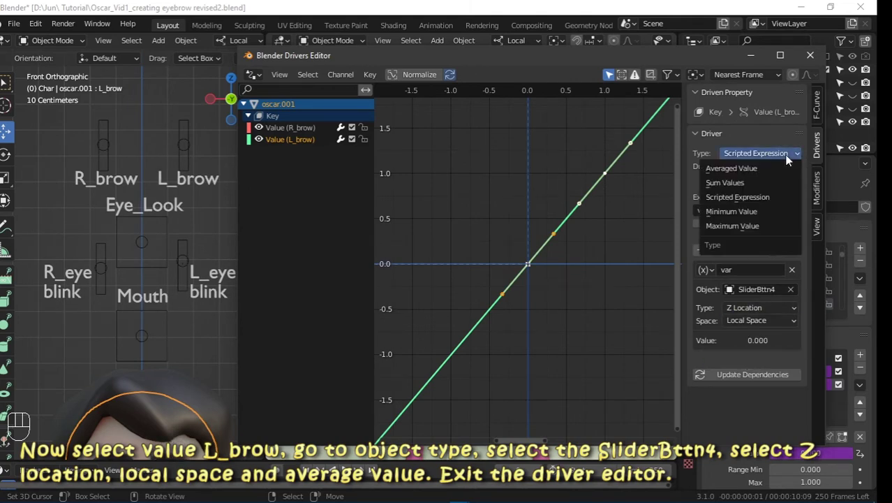
pyautogui.click(737, 167)
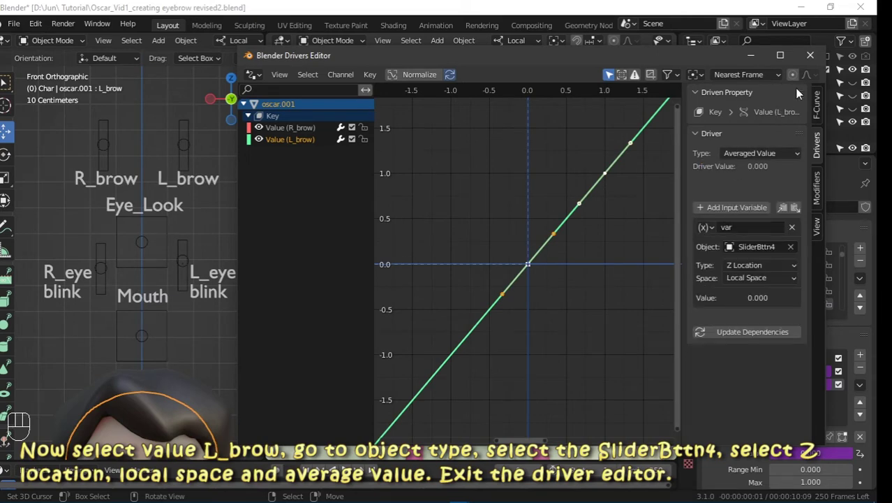
pyautogui.click(811, 56)
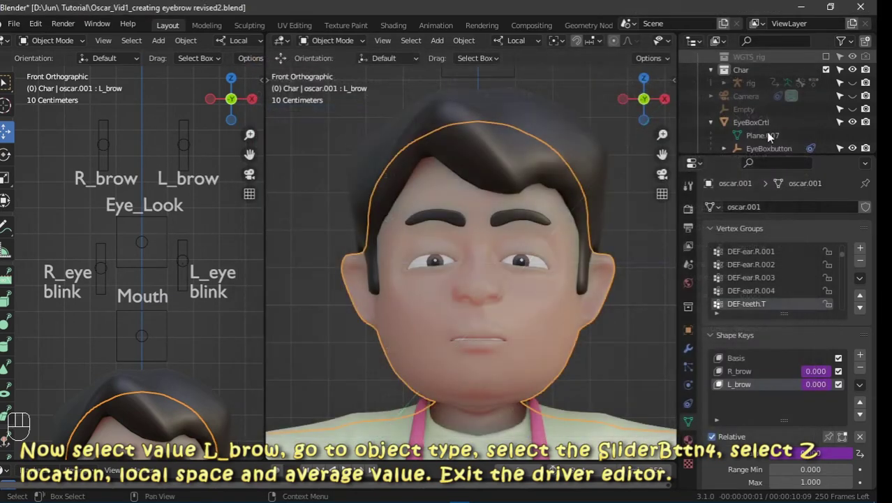
# Step: Test both brow drivers by moving SliderBttn3 and SliderBttn4 together along Z and cancelling the move
pyautogui.click(303, 232)
pyautogui.click(104, 145)
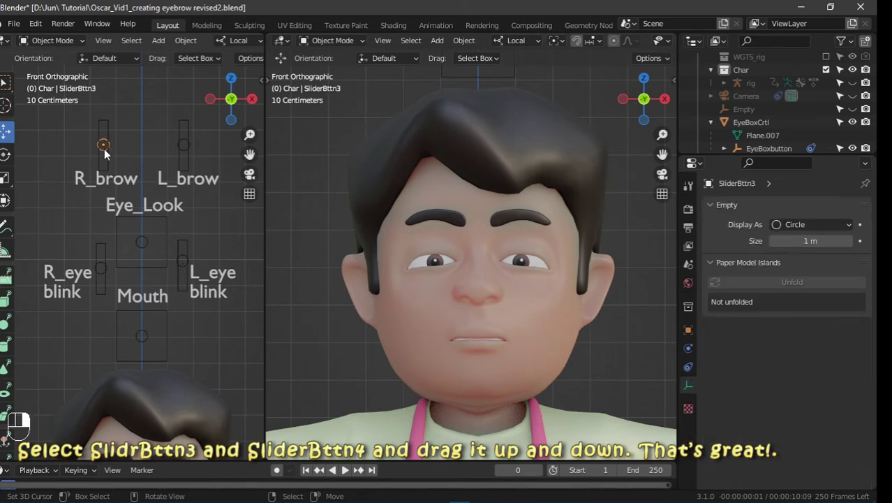
pyautogui.press('shift')
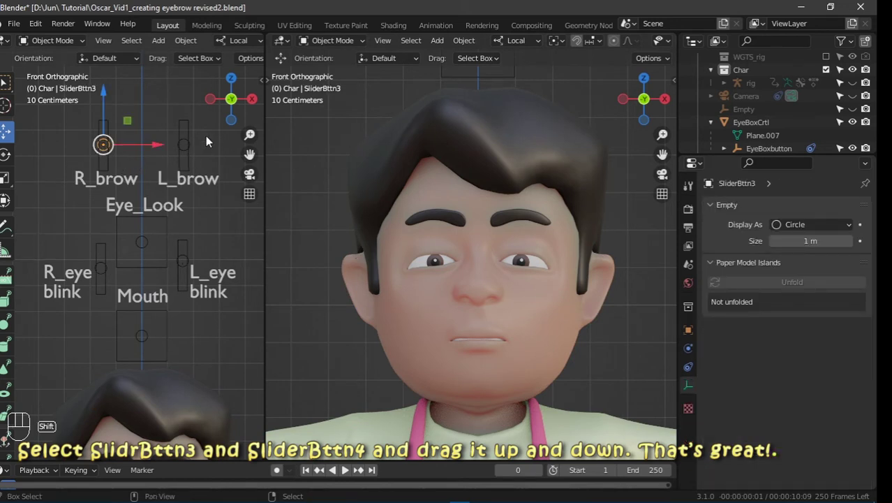
pyautogui.keyDown('shift'); pyautogui.click(183, 143); pyautogui.keyUp('shift')
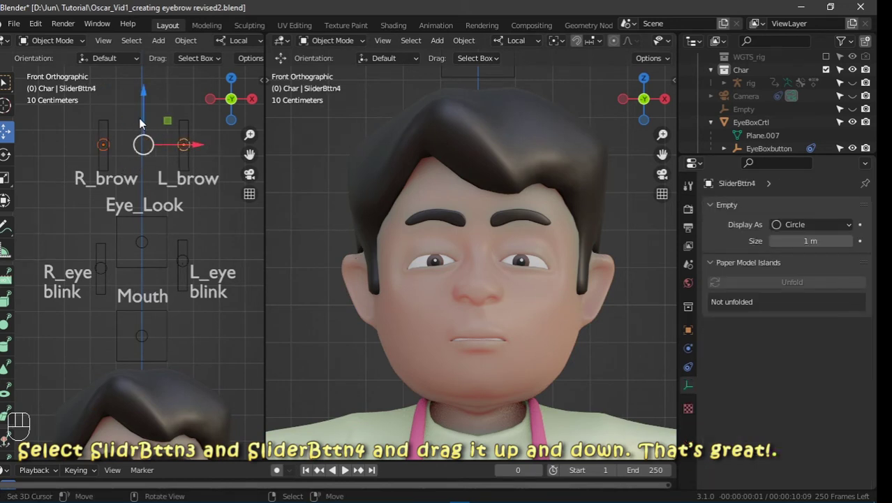
pyautogui.moveTo(143, 91); pyautogui.dragTo(171, 136)
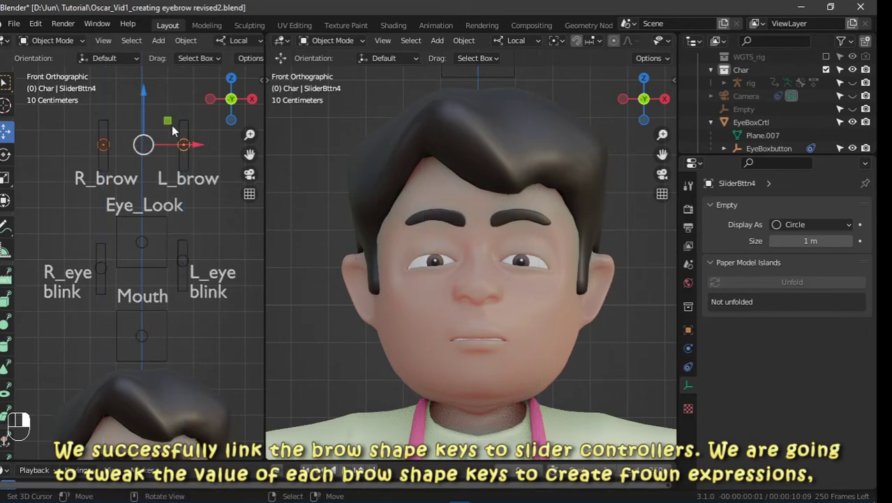
# Step: Test the L_brow and R_brow sliders separately along Z, cancelling each move
pyautogui.click(173, 136)
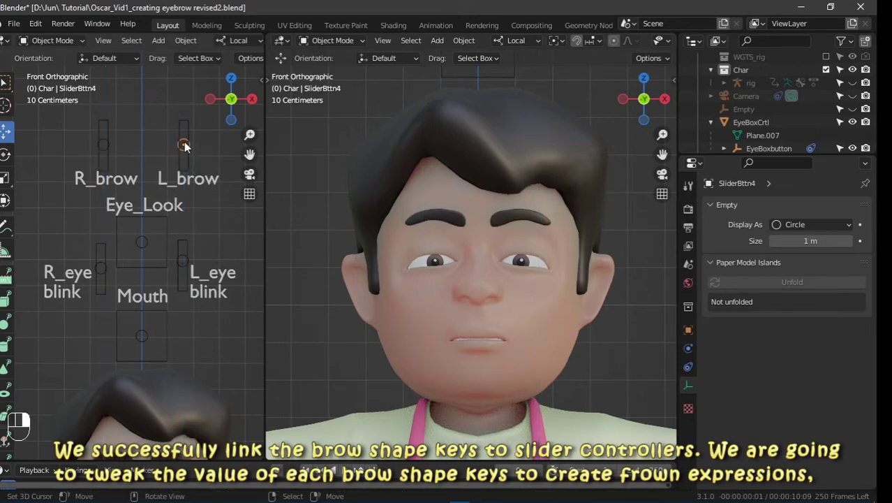
pyautogui.click(183, 145)
pyautogui.moveTo(184, 119); pyautogui.dragTo(189, 171)
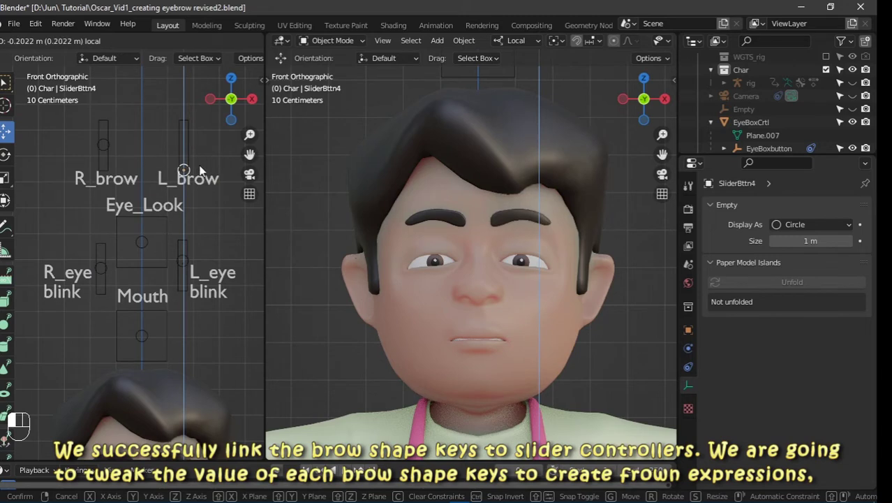
pyautogui.press('Escape')
pyautogui.click(98, 148)
pyautogui.moveTo(102, 104); pyautogui.dragTo(123, 76)
pyautogui.press('Escape')
# Step: Set the Range Min of the character's R_brow shape key to -1
pyautogui.click(429, 237)
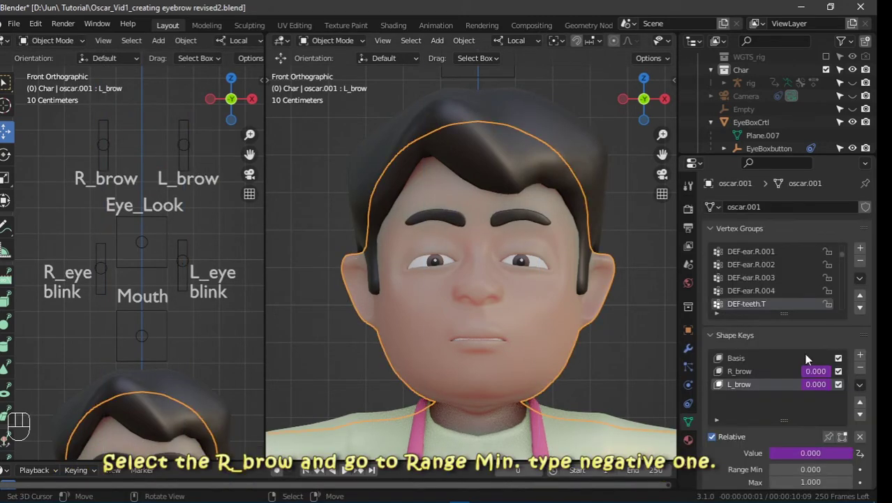
pyautogui.click(739, 371)
pyautogui.scroll(-5, 741, 372)
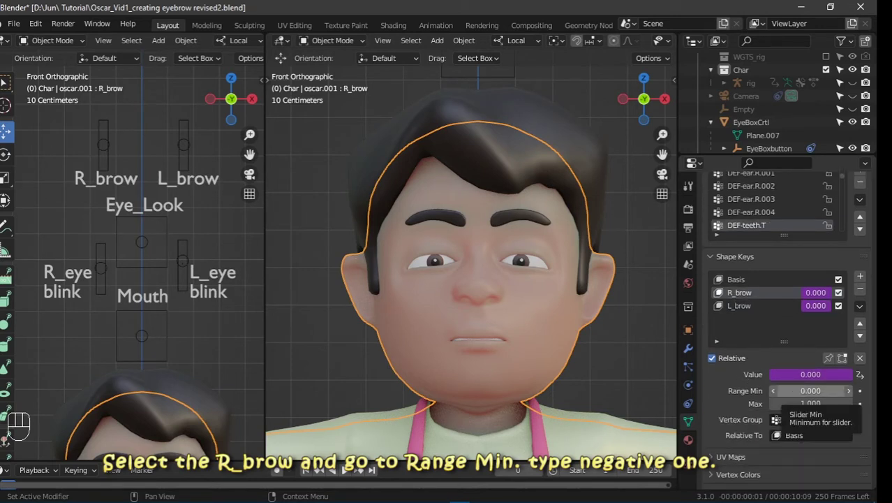
pyautogui.click(800, 391)
pyautogui.press('BackSpace')
pyautogui.press('Return')
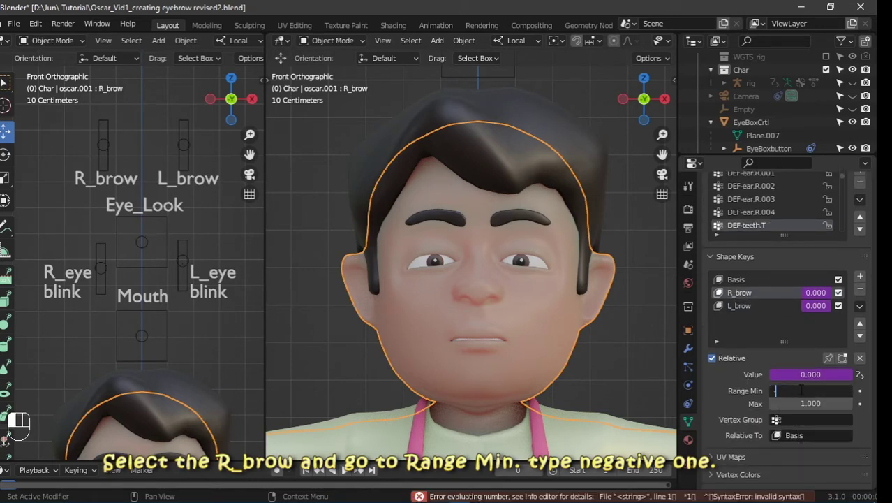
pyautogui.write('-1')
pyautogui.press('Return')
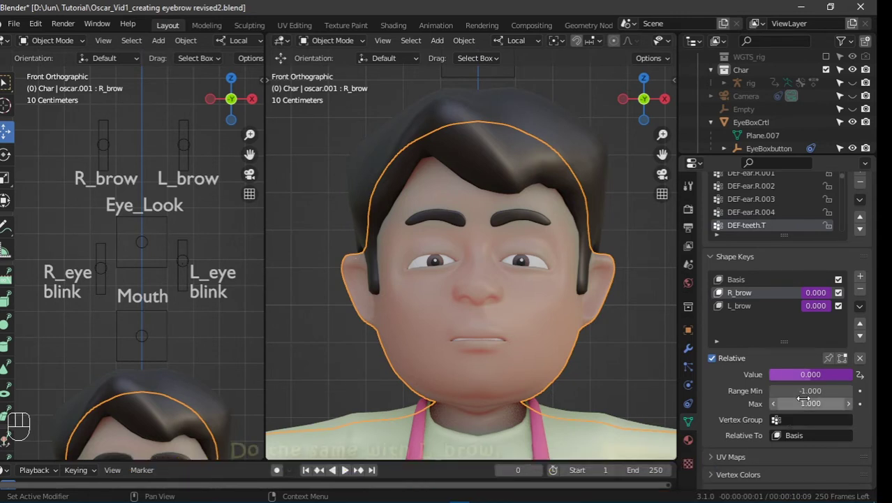
# Step: Set the Range Min of the L_brow shape key to -1
pyautogui.click(736, 306)
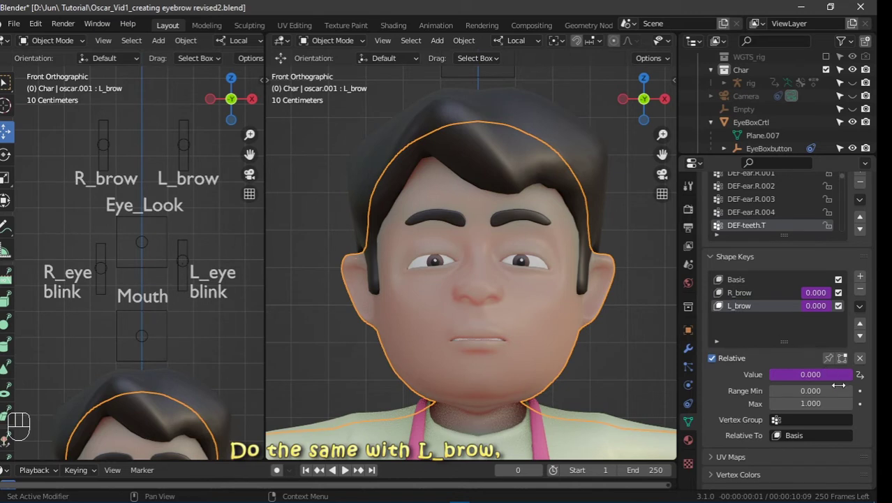
pyautogui.click(804, 390)
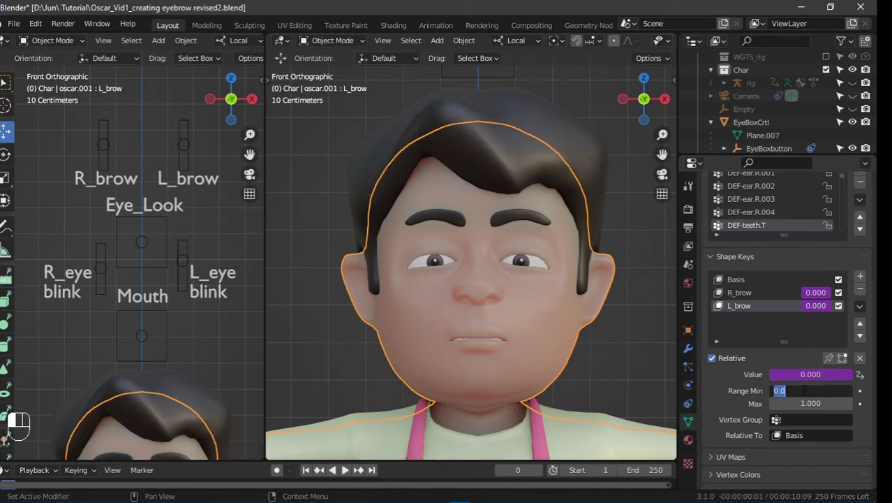
pyautogui.press('BackSpace')
pyautogui.write('-1')
pyautogui.press('Return')
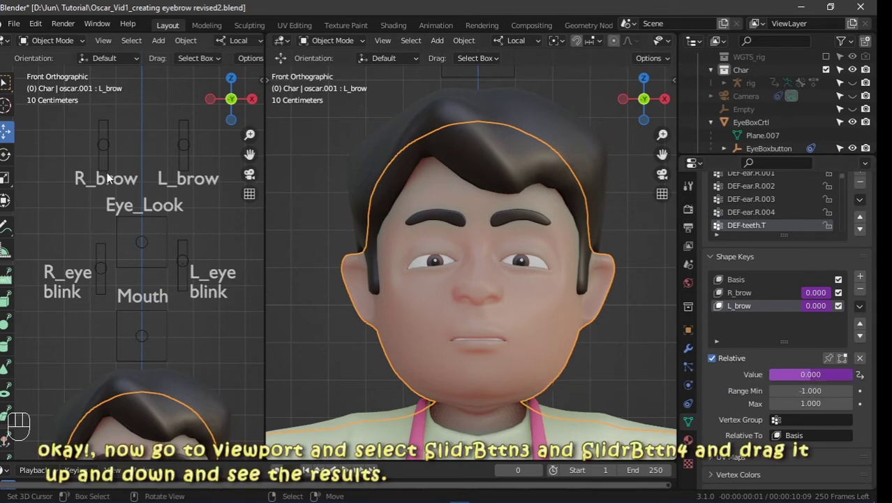
# Step: Test the extended brow range by moving SliderBttn3 and SliderBttn4 one at a time along Z, cancelling each move
pyautogui.click(109, 151)
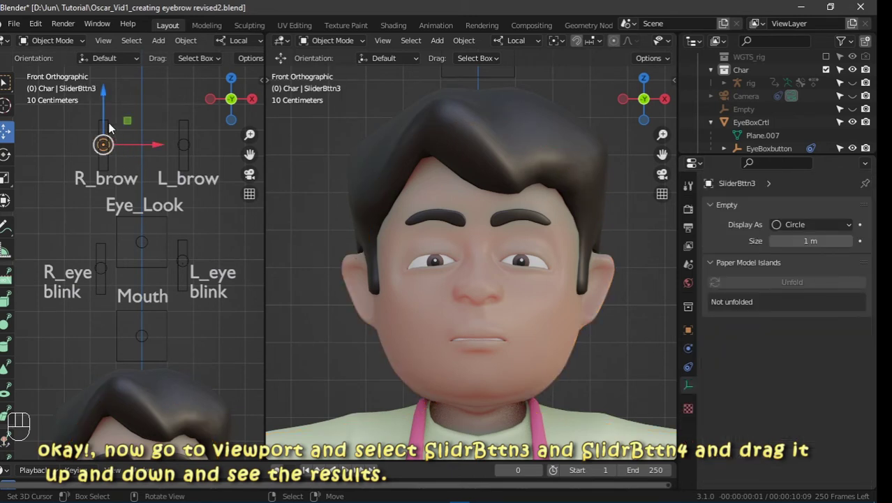
pyautogui.moveTo(106, 109); pyautogui.dragTo(156, 76)
pyautogui.rightClick(156, 75)
pyautogui.click(186, 148)
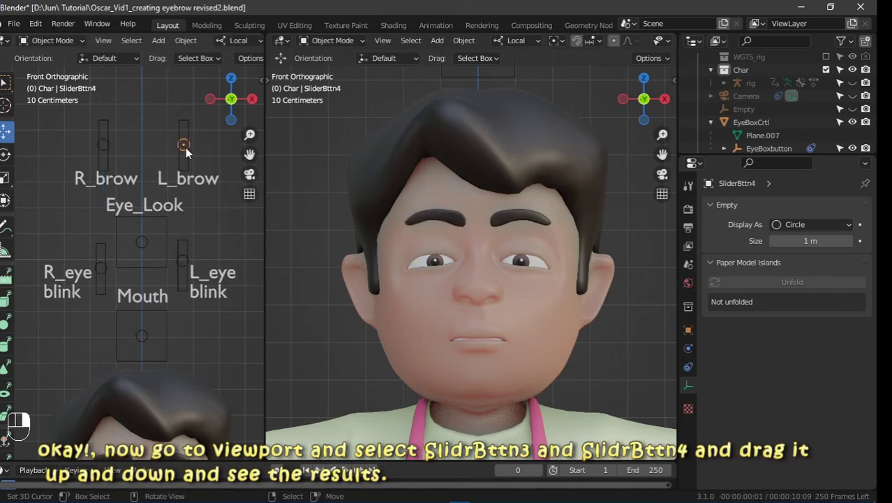
pyautogui.moveTo(182, 113); pyautogui.dragTo(203, 145)
pyautogui.rightClick(203, 145)
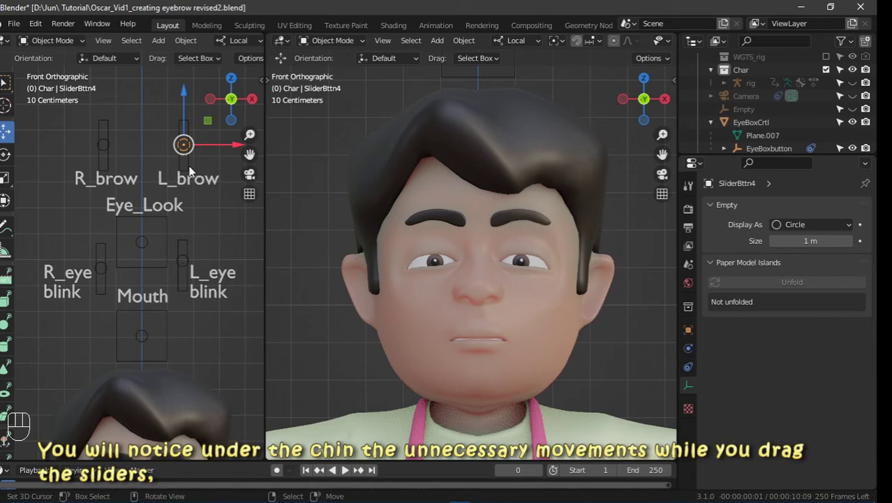
# Step: Move both brow sliders together along Z to check the area under the chin for unwanted movement, and cancel the move
pyautogui.keyDown('shift'); pyautogui.click(104, 144); pyautogui.keyUp('shift')
pyautogui.moveTo(144, 100); pyautogui.dragTo(225, 167)
pyautogui.rightClick(225, 167)
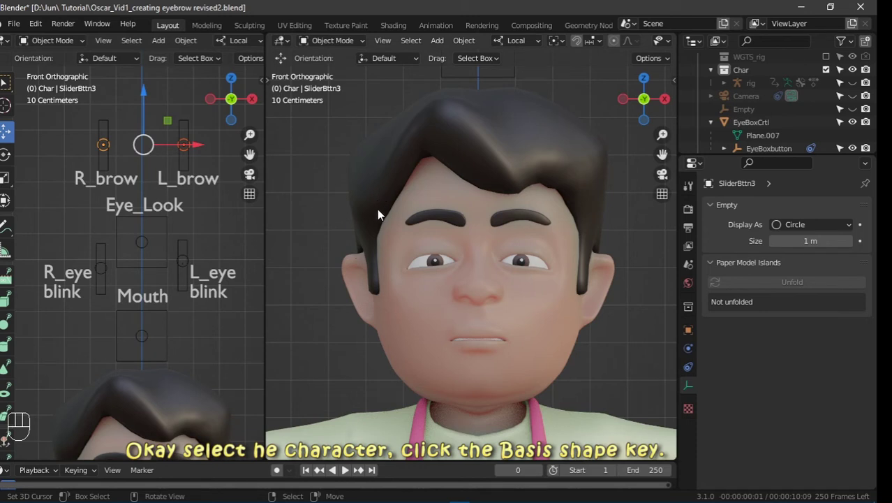
# Step: Select the character, make its Basis shape key active and enter Edit Mode
pyautogui.click(416, 333)
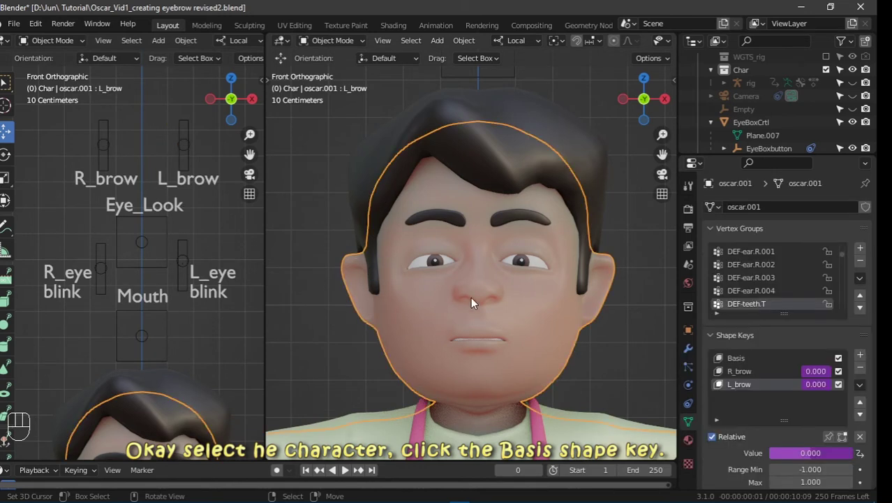
pyautogui.click(730, 357)
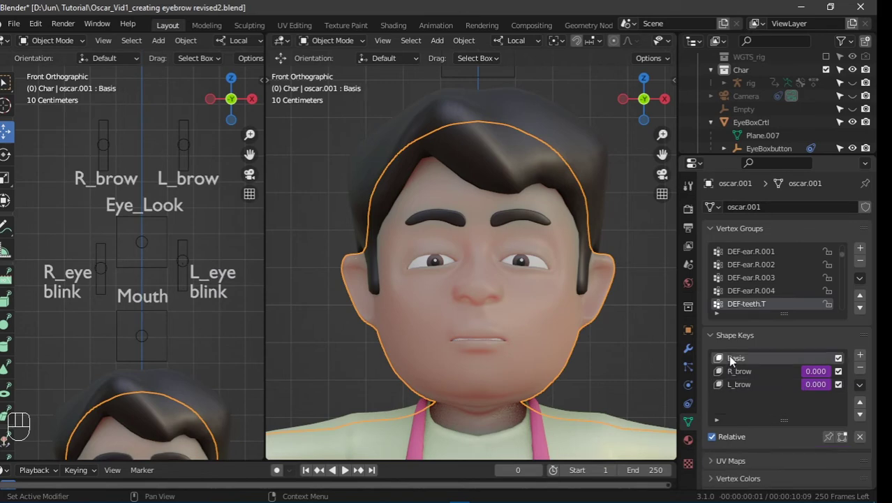
pyautogui.click(339, 40)
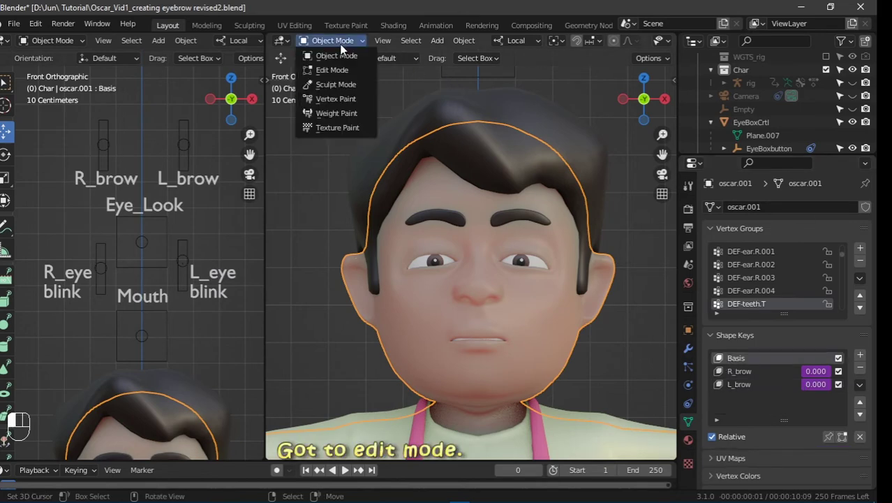
pyautogui.click(351, 73)
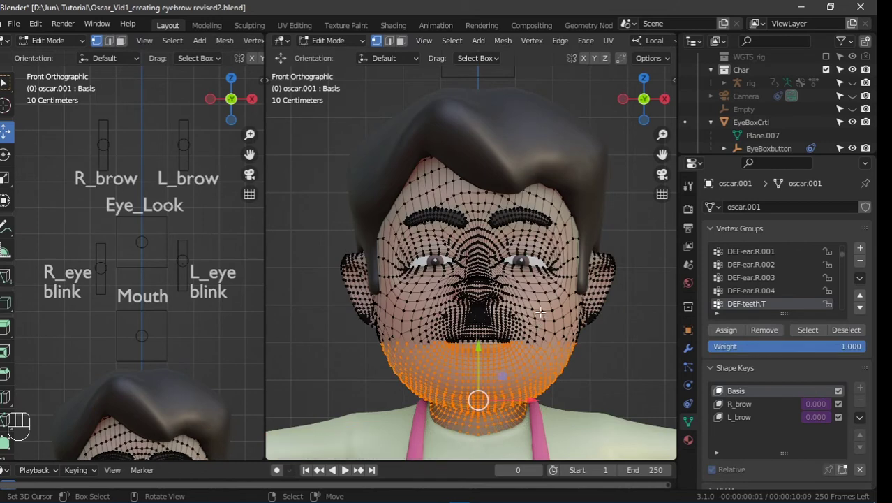
# Step: Clear the current selection, switch to wireframe shading and box-select the vertices from the mouth down over the chin, neck and upper shoulders
pyautogui.keyDown('ctrl'); pyautogui.moveTo(540, 312); pyautogui.dragTo(615, 300, button='middle'); pyautogui.keyUp('ctrl')
pyautogui.click(619, 301)
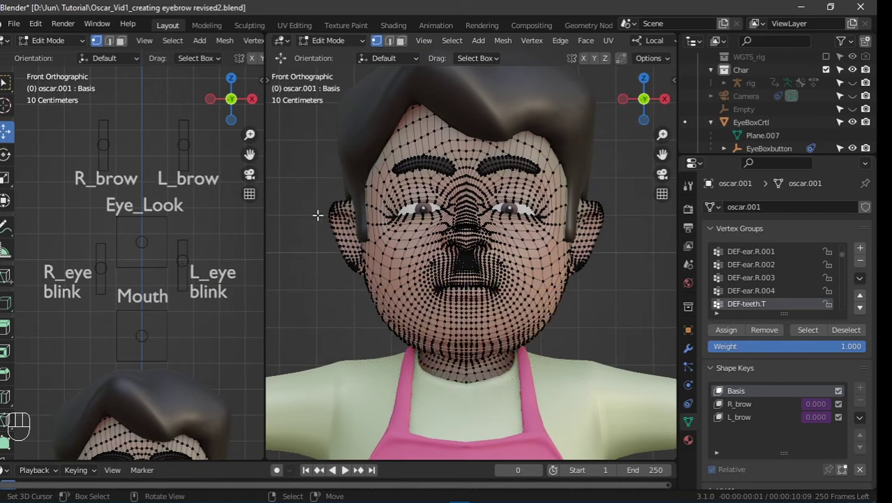
pyautogui.press('z')
pyautogui.click(225, 215)
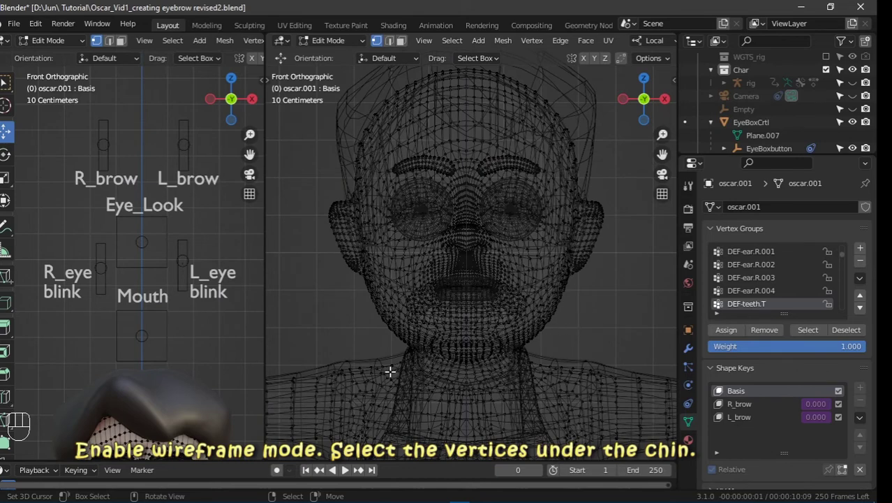
pyautogui.moveTo(346, 282); pyautogui.dragTo(584, 402)
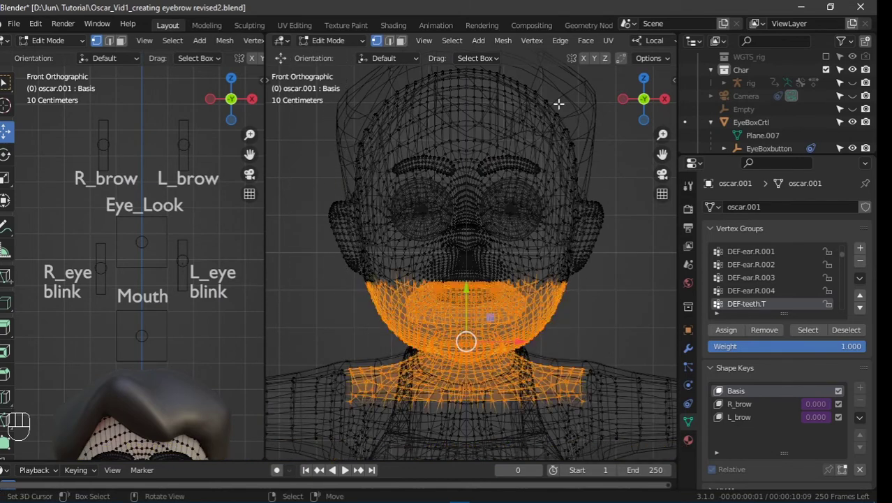
# Step: Propagate the selected mouth, chin and neck vertices from the Basis to the other shape keys and return to Object Mode
pyautogui.click(532, 39)
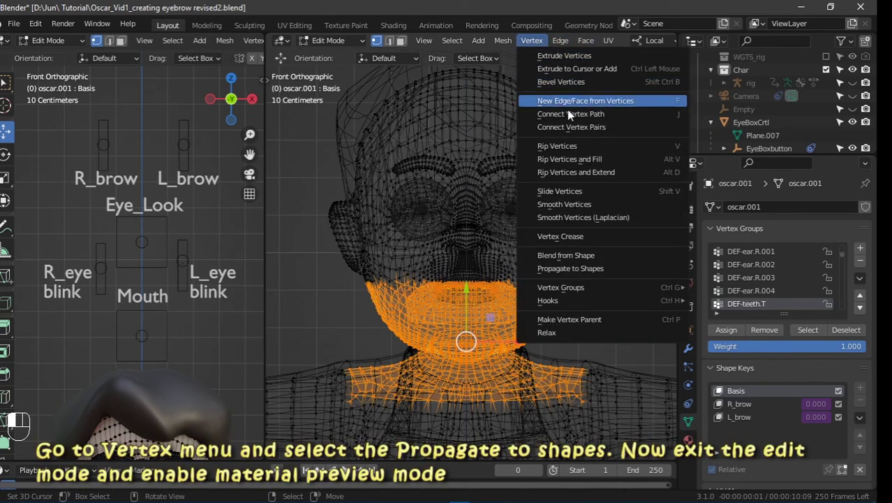
pyautogui.click(593, 272)
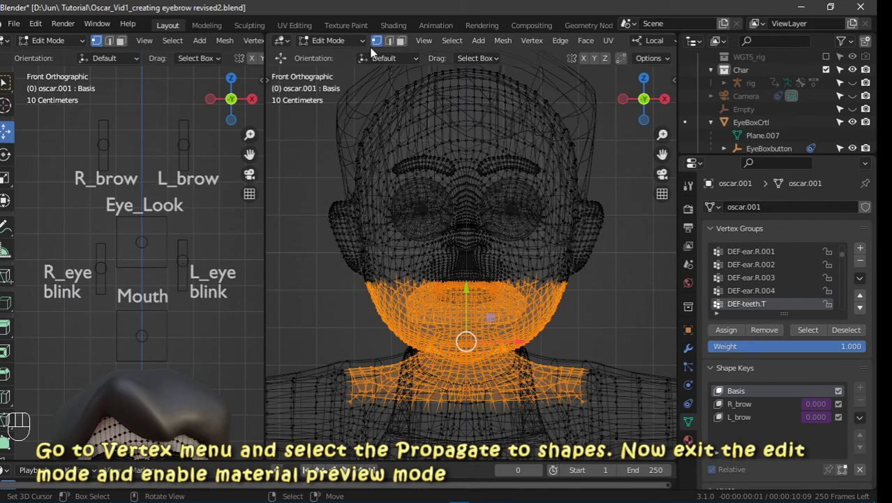
pyautogui.click(327, 40)
pyautogui.click(331, 54)
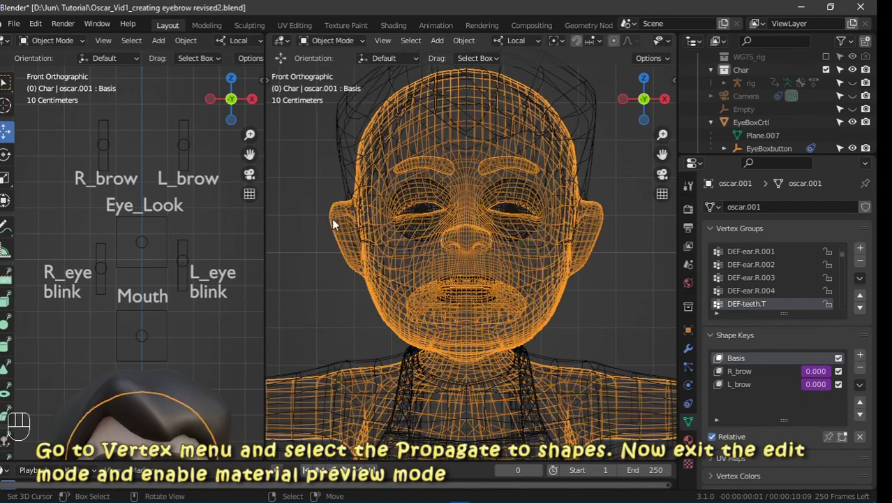
# Step: Switch the character viewport to Material Preview shading and deselect the character
pyautogui.press('z')
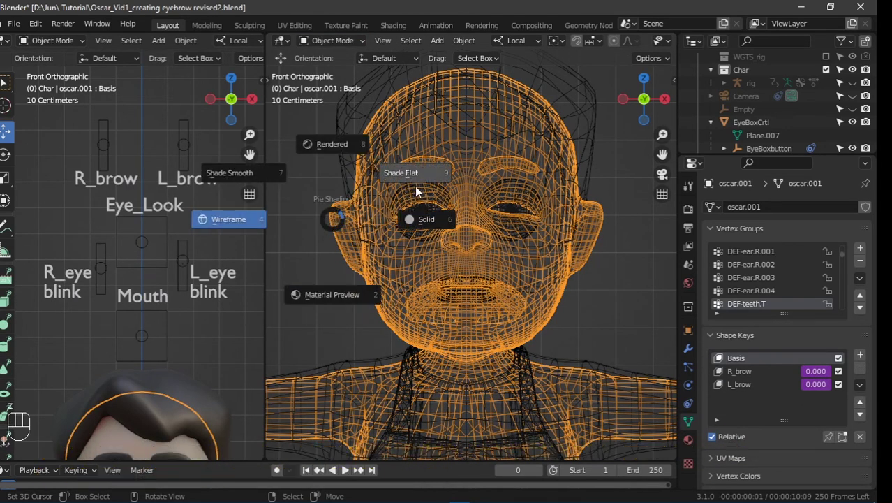
pyautogui.click(334, 293)
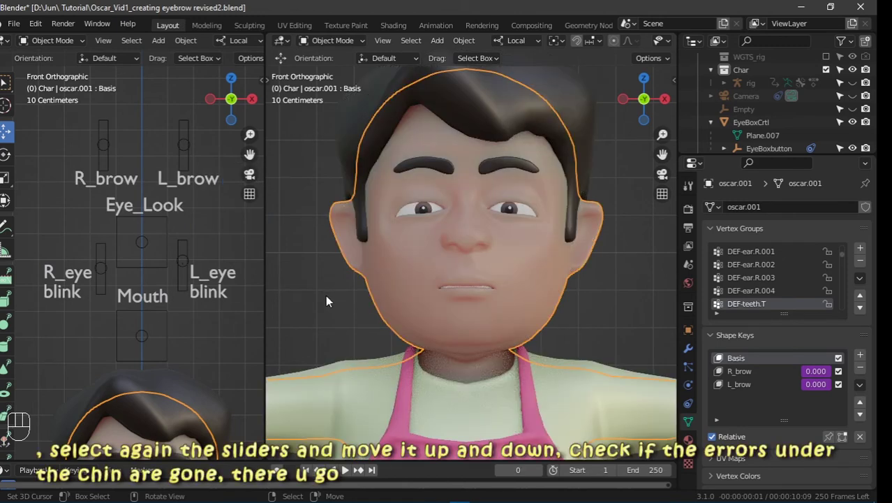
pyautogui.click(326, 302)
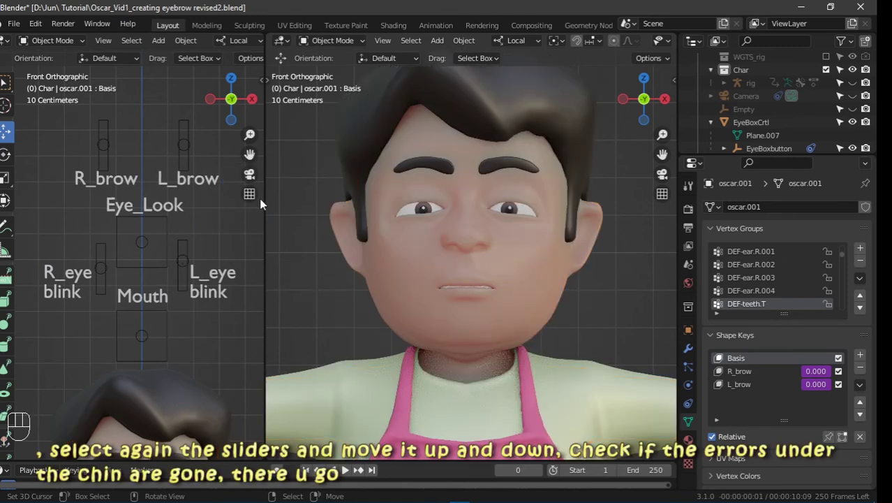
# Step: Select SliderBttn3 and SliderBttn4 together, move them along Z to recheck the area under the chin, and cancel the move
pyautogui.click(101, 146)
pyautogui.keyDown('shift'); pyautogui.click(183, 141); pyautogui.keyUp('shift')
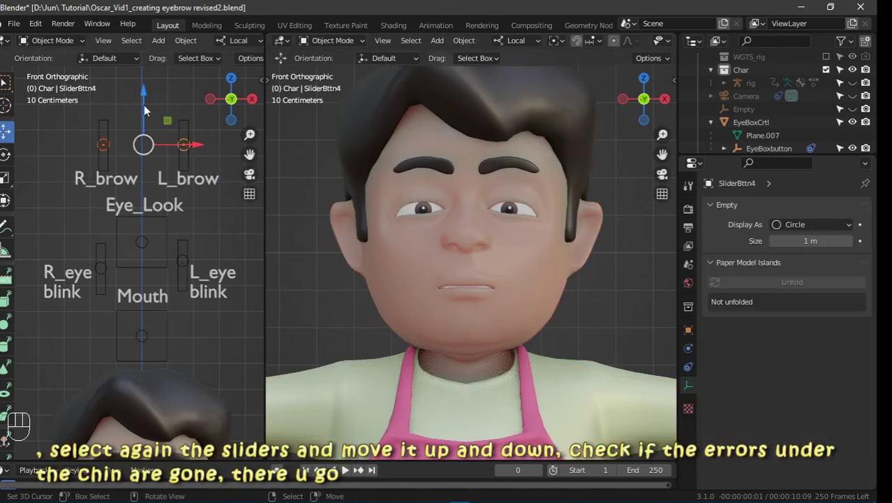
pyautogui.moveTo(144, 105); pyautogui.dragTo(225, 147)
pyautogui.rightClick(225, 147)
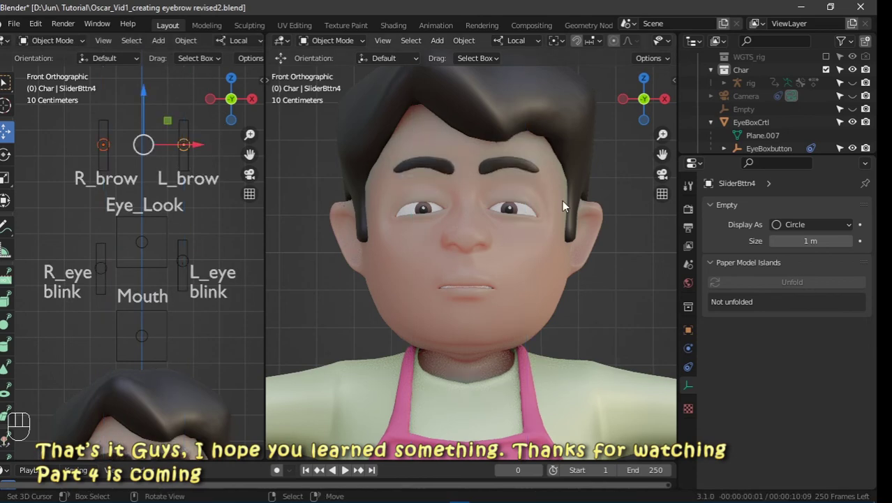
# Step: Test the brows individually from an angled view by moving SliderBttn3 and cancelling that move, and by moving SliderBttn4
pyautogui.scroll(-3, 557, 205)
pyautogui.moveTo(545, 194); pyautogui.dragTo(586, 211, button='middle')
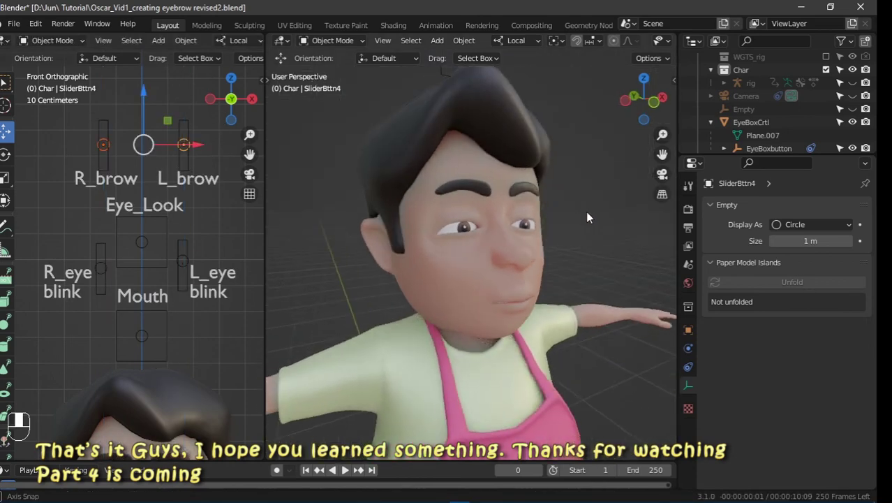
pyautogui.click(101, 148)
pyautogui.press('g')
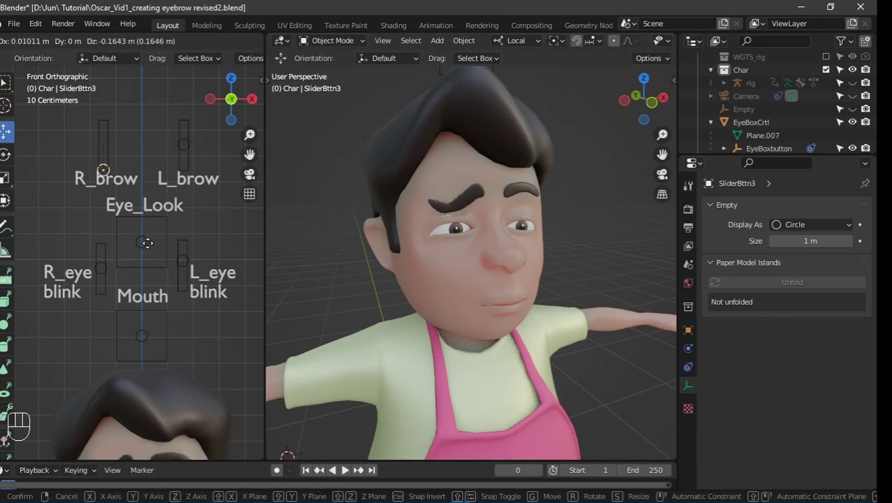
pyautogui.rightClick(168, 201)
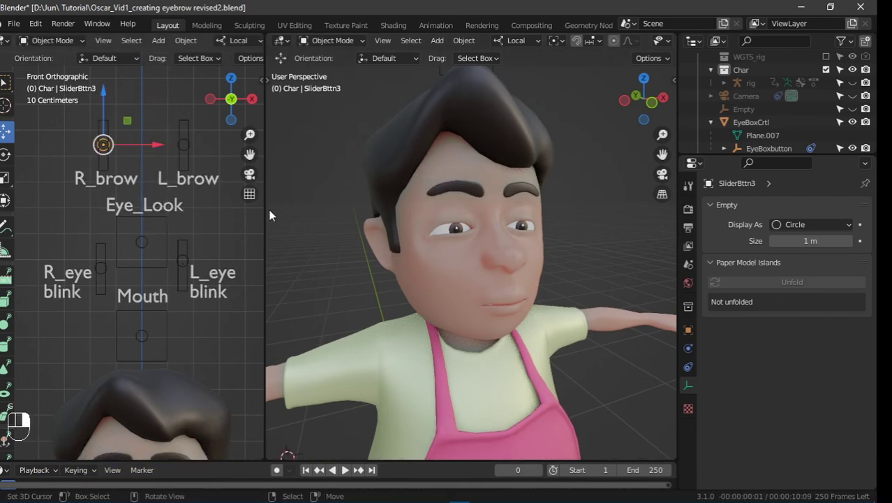
pyautogui.click(183, 145)
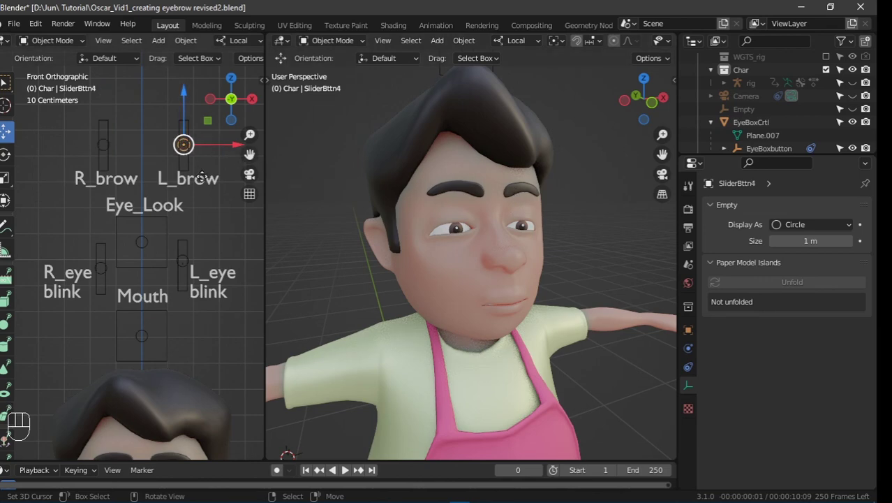
pyautogui.press('g')
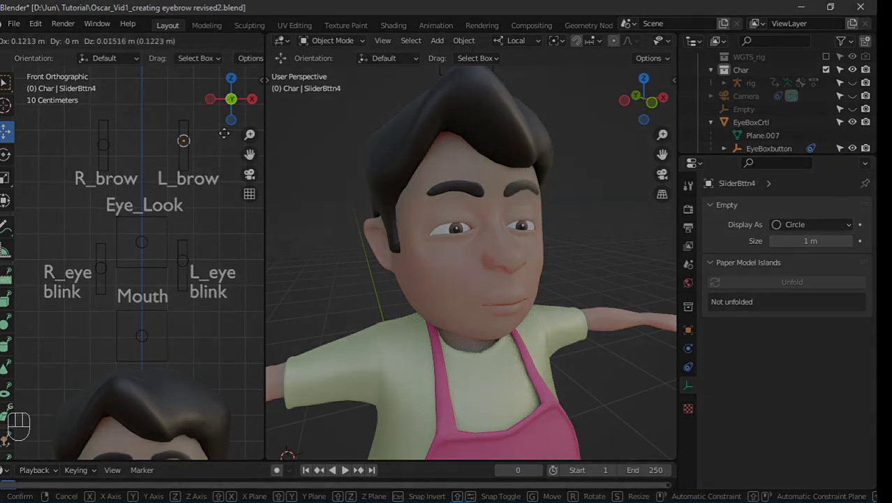